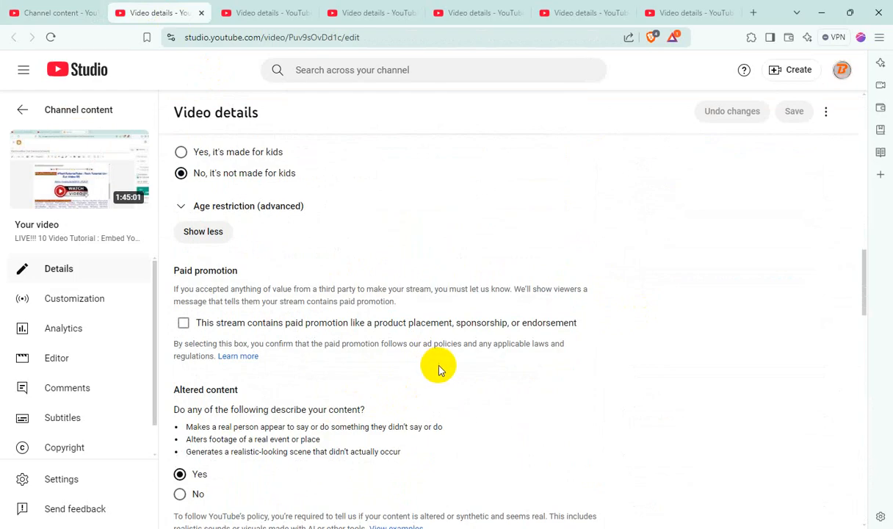
# Review the details of live tutorial videos 10 and 09, checking tags, language, recording information, license, remixing and category settings.
pyautogui.scroll(-10, 439, 369)
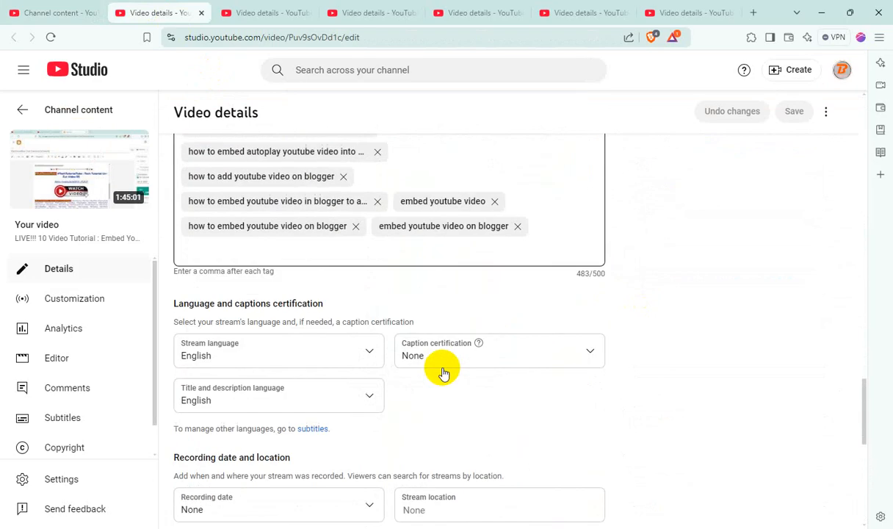
pyautogui.scroll(-6, 443, 373)
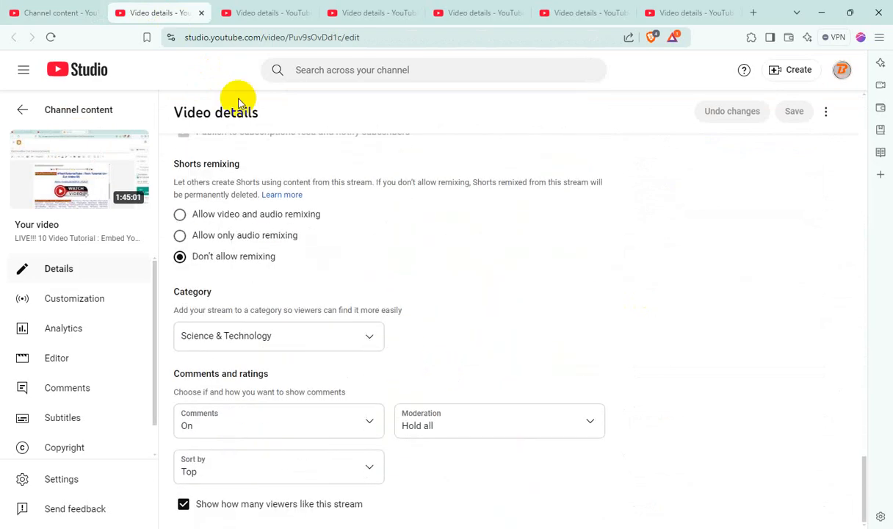
pyautogui.click(246, 11)
pyautogui.scroll(-15, 397, 285)
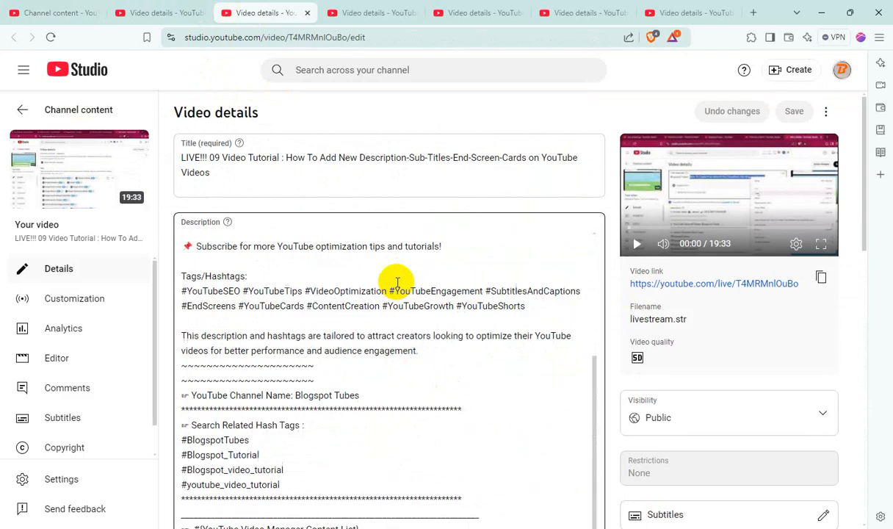
pyautogui.scroll(-1, 439, 351)
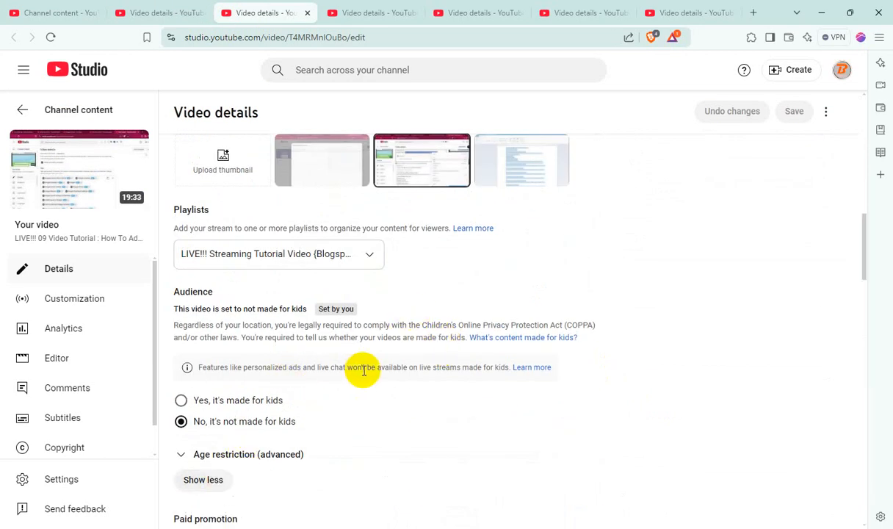
pyautogui.scroll(-20, 364, 371)
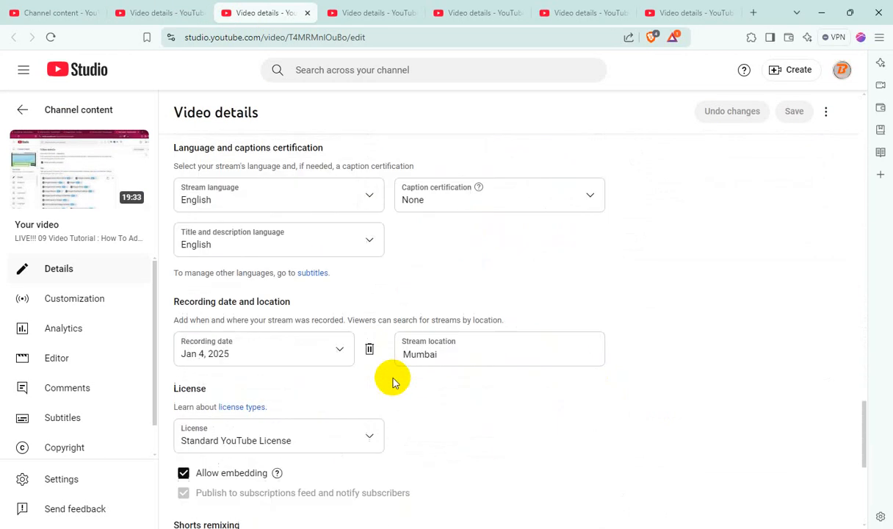
pyautogui.scroll(-4, 392, 381)
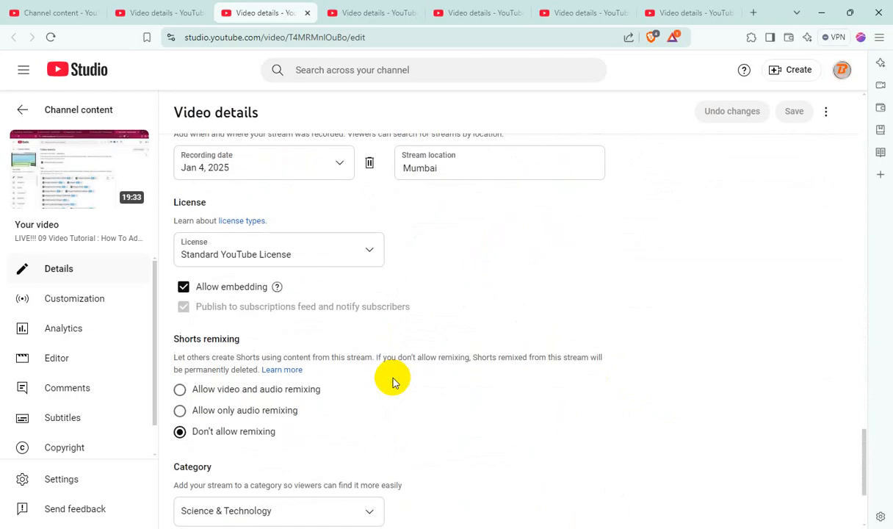
# Review the details of live tutorial videos 08 and 07, from description and playlist through tags, remixing and category settings.
pyautogui.click(359, 15)
pyautogui.scroll(-5, 405, 239)
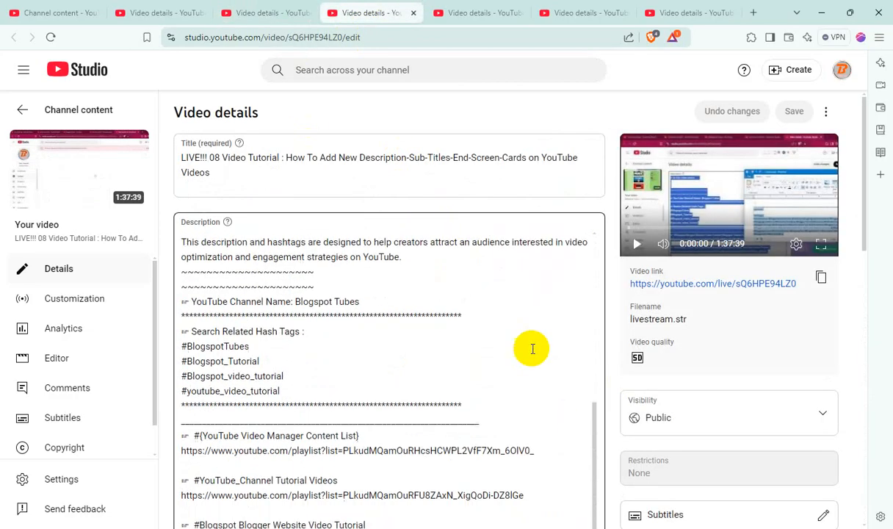
pyautogui.scroll(-10, 536, 345)
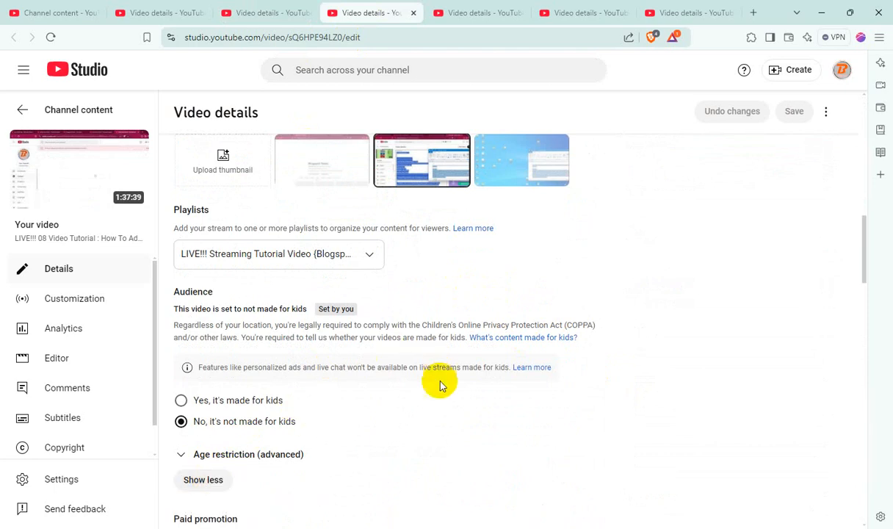
pyautogui.scroll(-10, 441, 385)
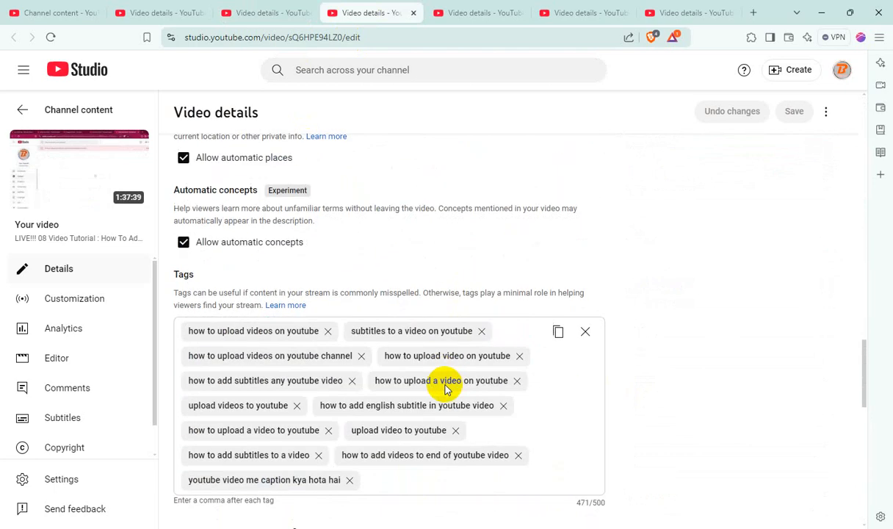
pyautogui.scroll(-10, 441, 390)
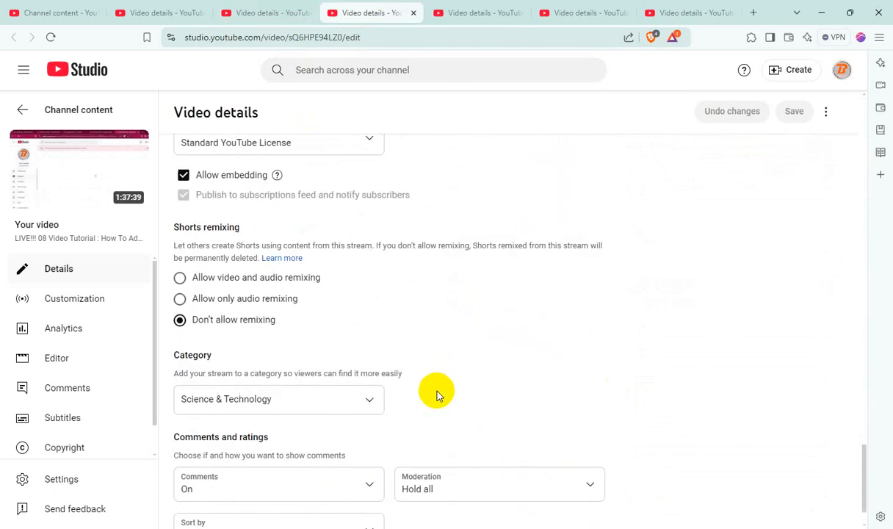
pyautogui.click(457, 13)
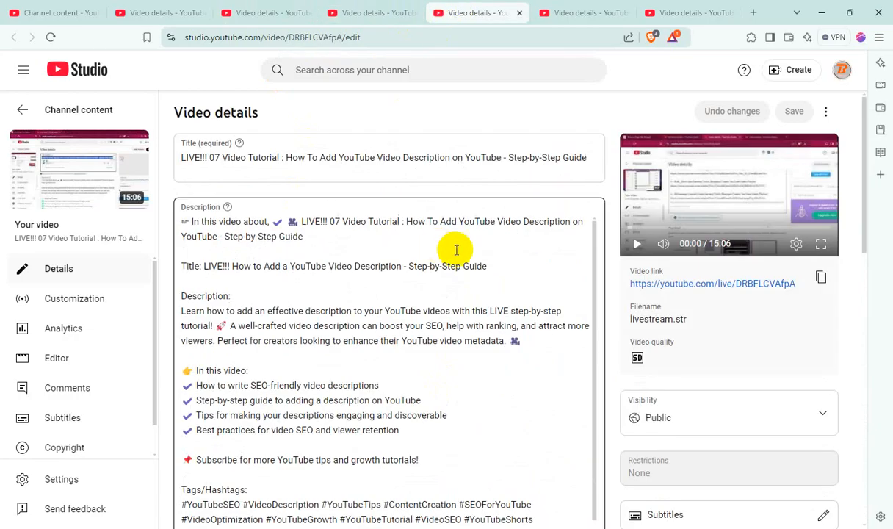
pyautogui.scroll(-10, 455, 249)
pyautogui.scroll(-10, 617, 316)
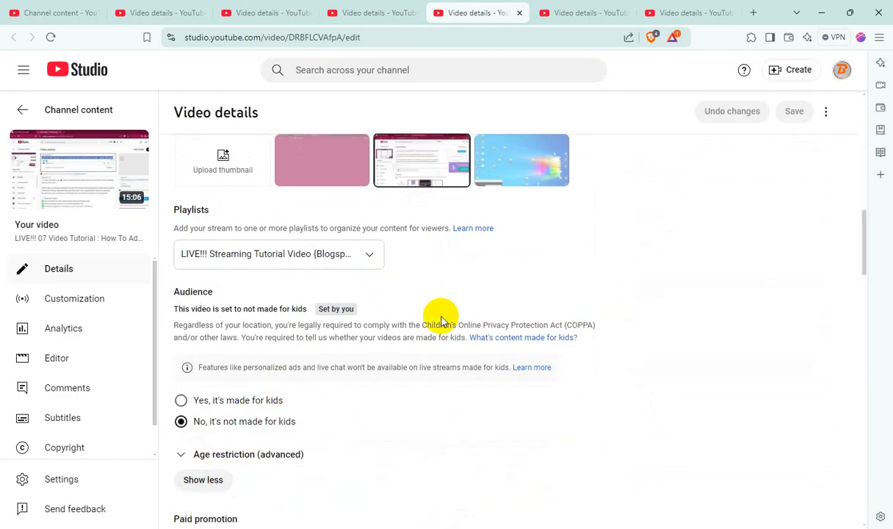
pyautogui.scroll(-10, 441, 321)
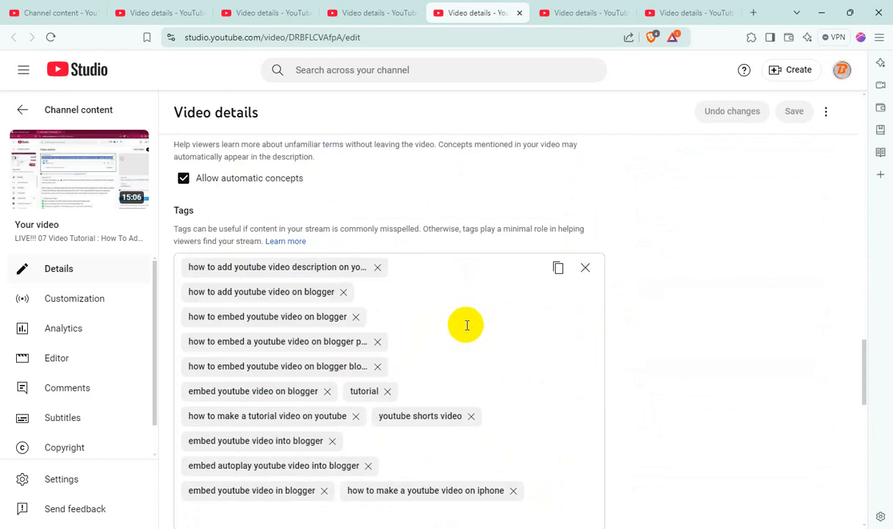
pyautogui.scroll(-10, 466, 325)
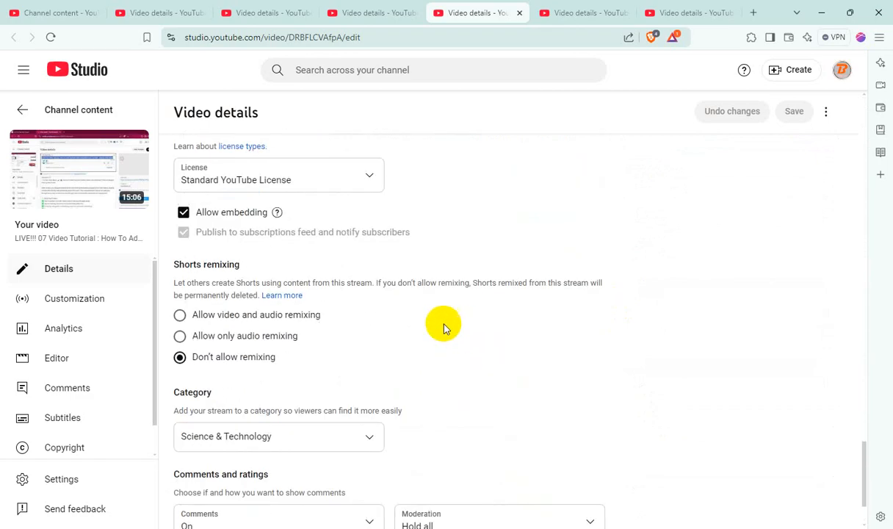
# Review the details of live tutorial videos 06 and 05, expanding their additional settings to check altered content, tags, license and remixing.
pyautogui.click(564, 13)
pyautogui.scroll(-15, 514, 279)
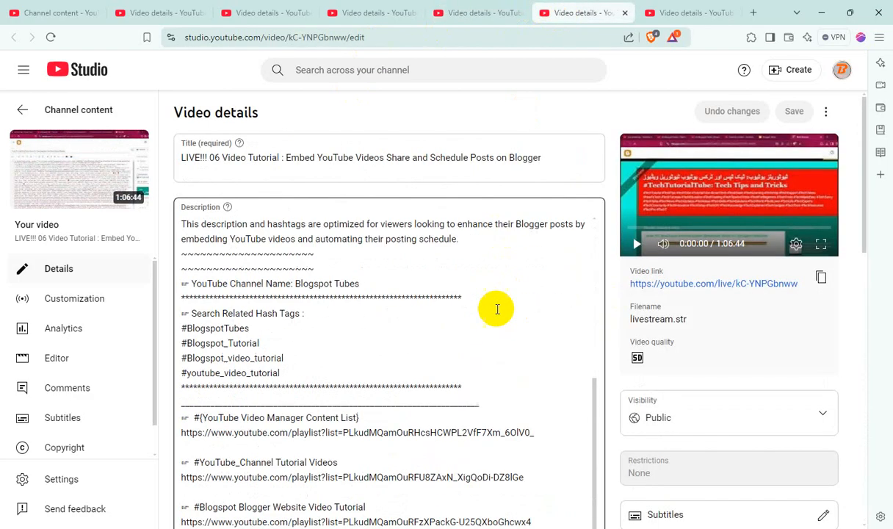
pyautogui.scroll(-5, 630, 355)
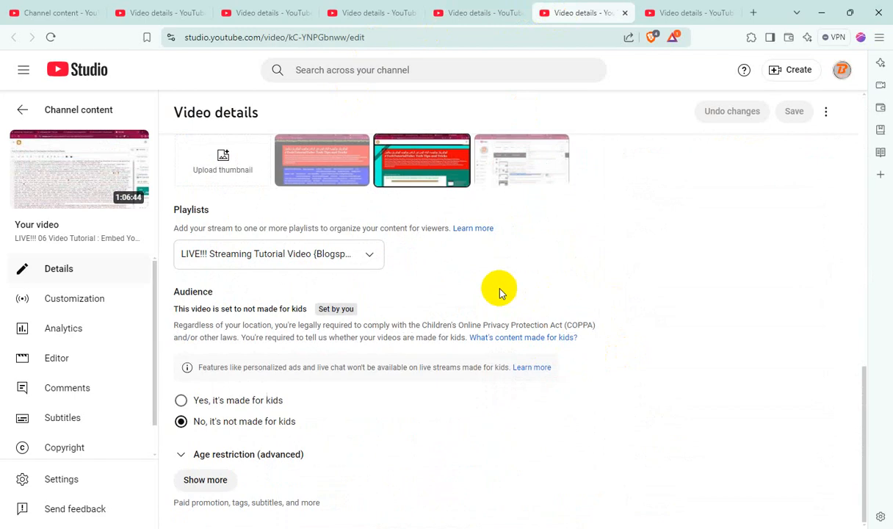
pyautogui.click(224, 478)
pyautogui.scroll(-10, 476, 405)
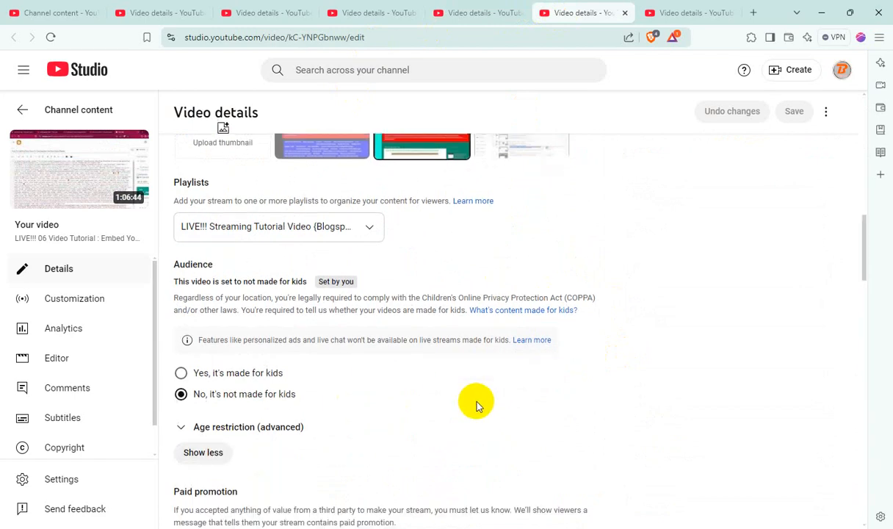
pyautogui.scroll(-10, 483, 404)
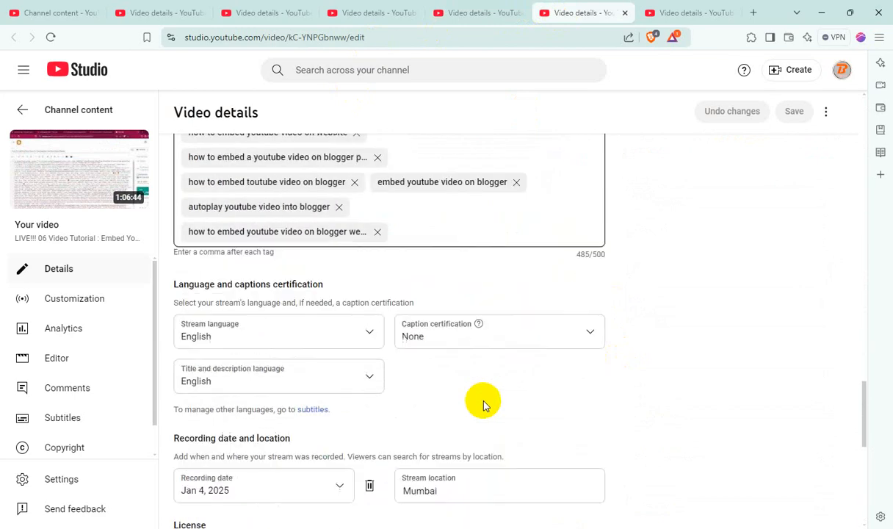
pyautogui.click(655, 13)
pyautogui.scroll(-15, 592, 350)
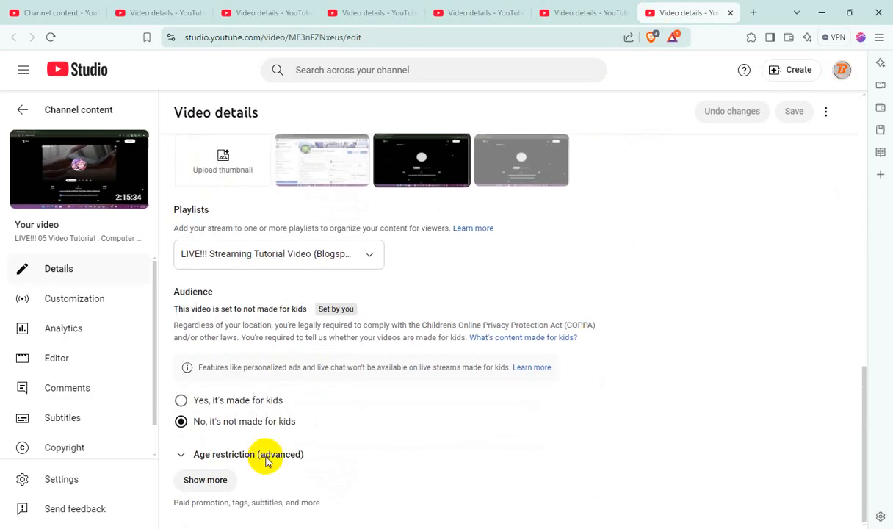
pyautogui.scroll(-12, 397, 420)
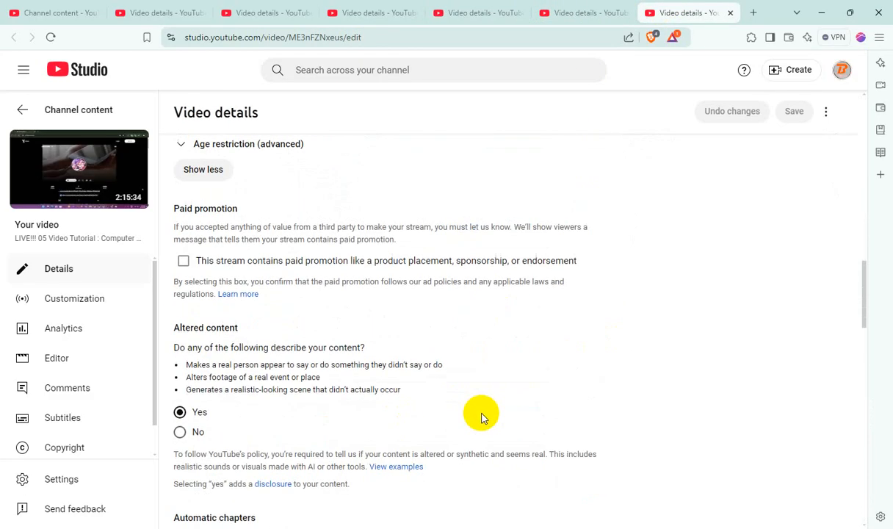
pyautogui.scroll(-8, 484, 419)
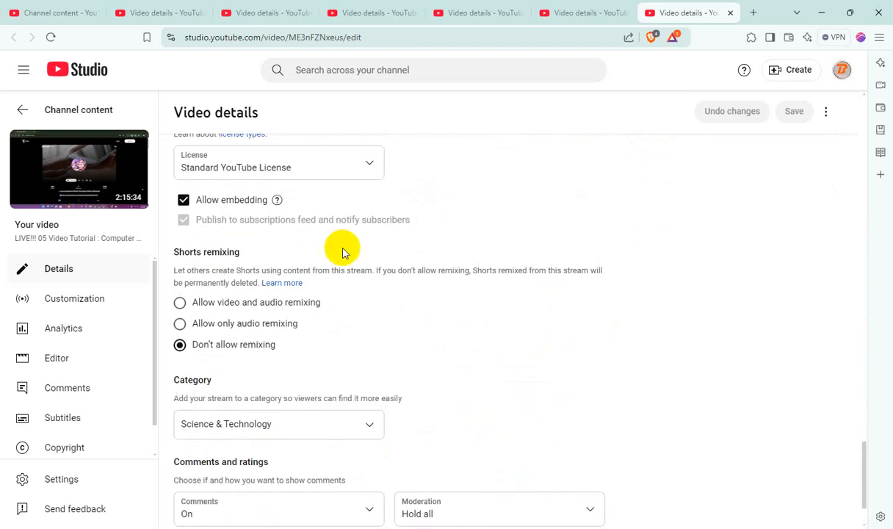
# Copy the full title of the "LIVE!!! 05 Video Tutorial : Computer Tech Video (Re-Loading Website)" video.
pyautogui.scroll(20, 494, 241)
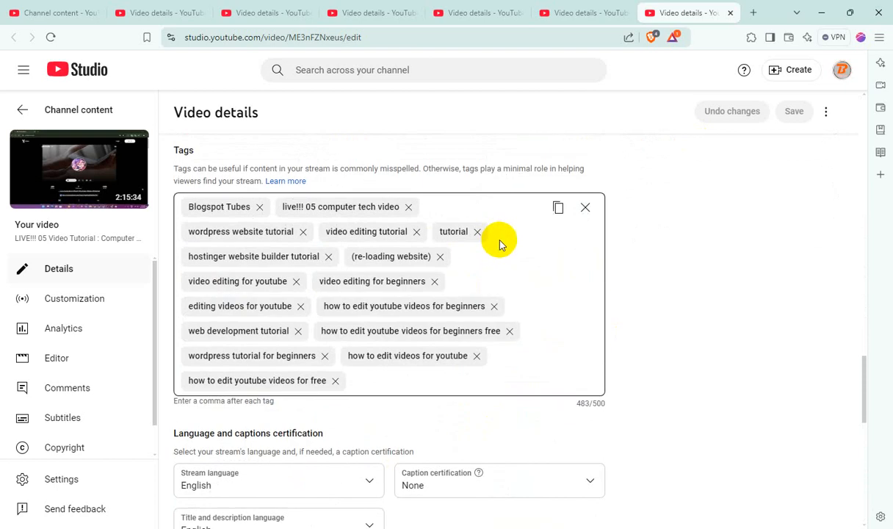
pyautogui.scroll(15, 504, 241)
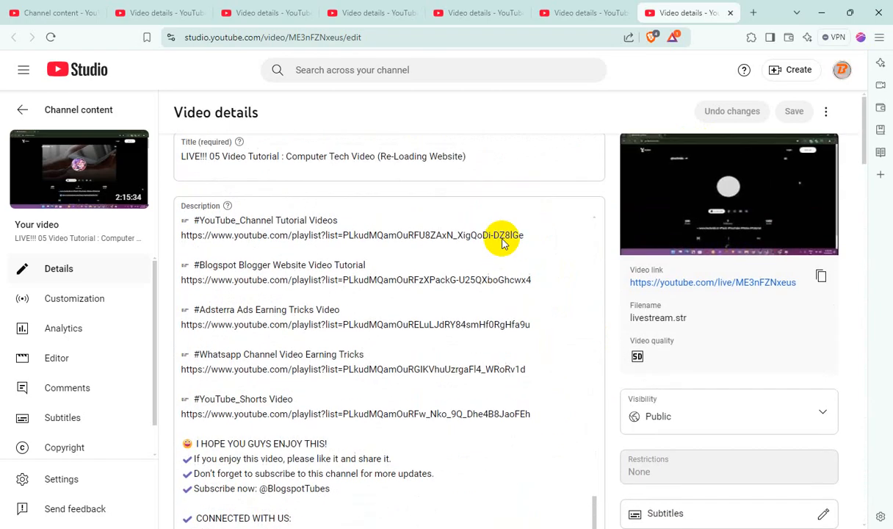
pyautogui.tripleClick(369, 157)
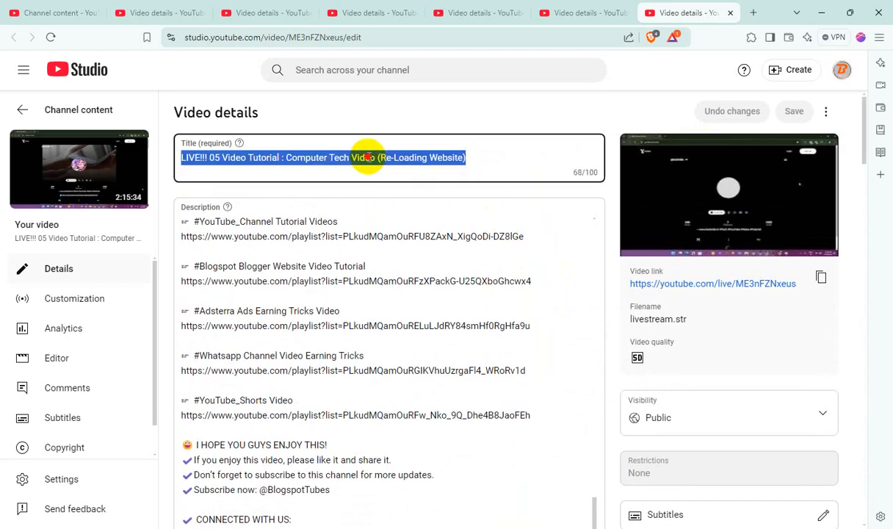
pyautogui.rightClick(367, 156)
pyautogui.click(392, 217)
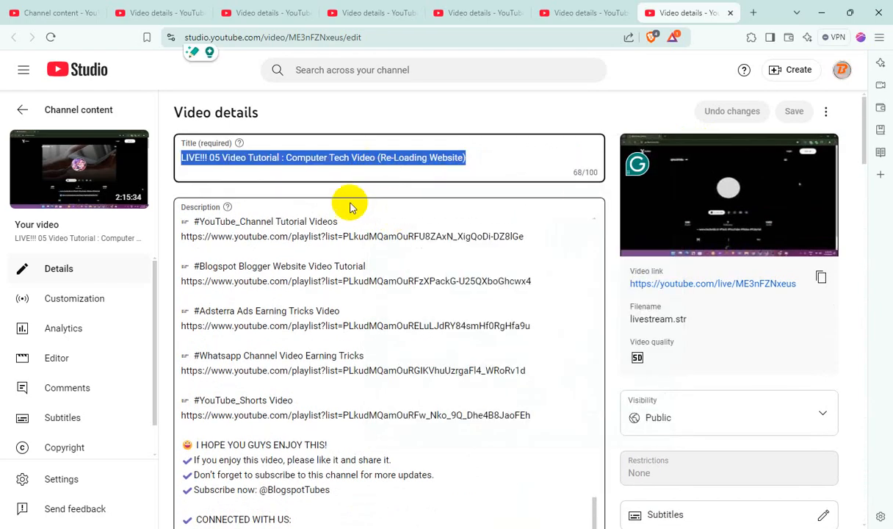
# Add manual English subtitles to video 05 with the caption "LIVE!!! 05 Video Tutorial : Computer Tech Video (Re-Loading Website)" and publish them.
pyautogui.scroll(-3, 845, 389)
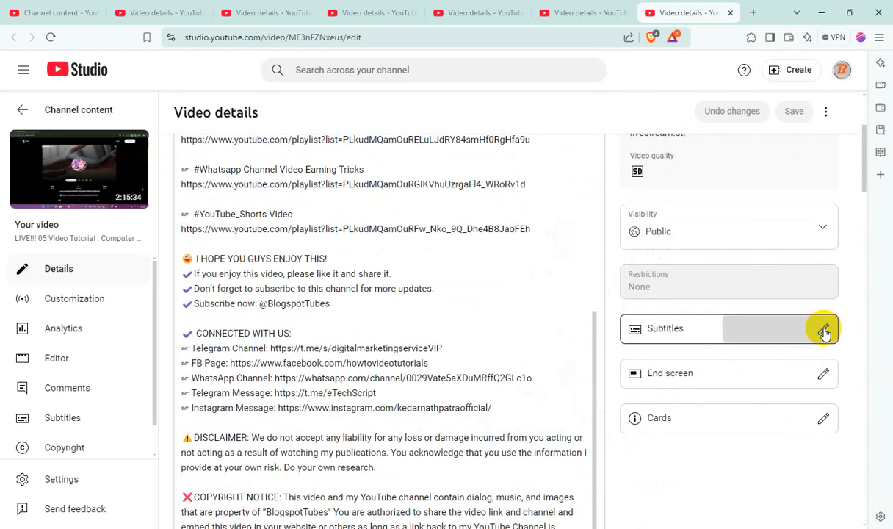
pyautogui.click(823, 330)
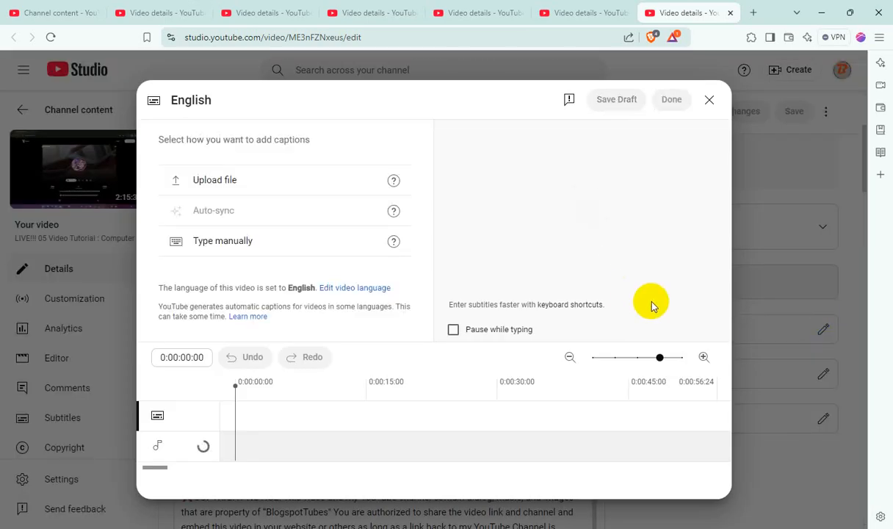
pyautogui.click(246, 248)
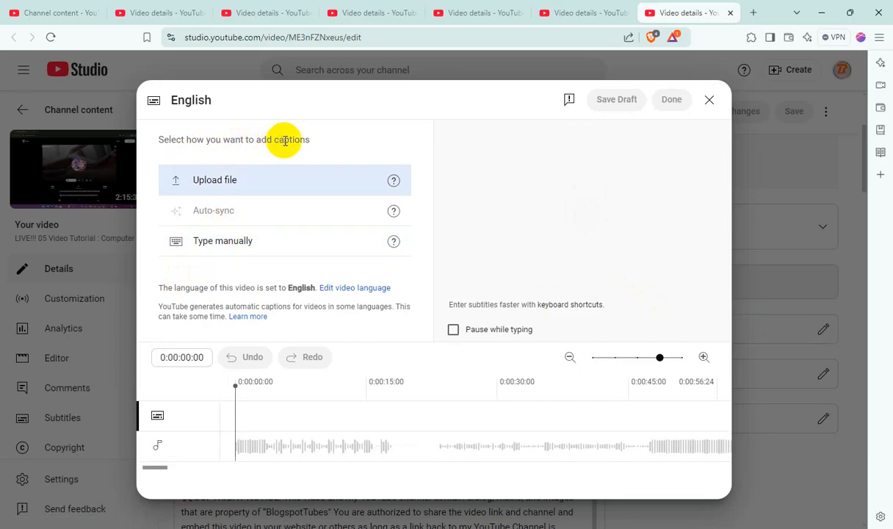
pyautogui.click(256, 232)
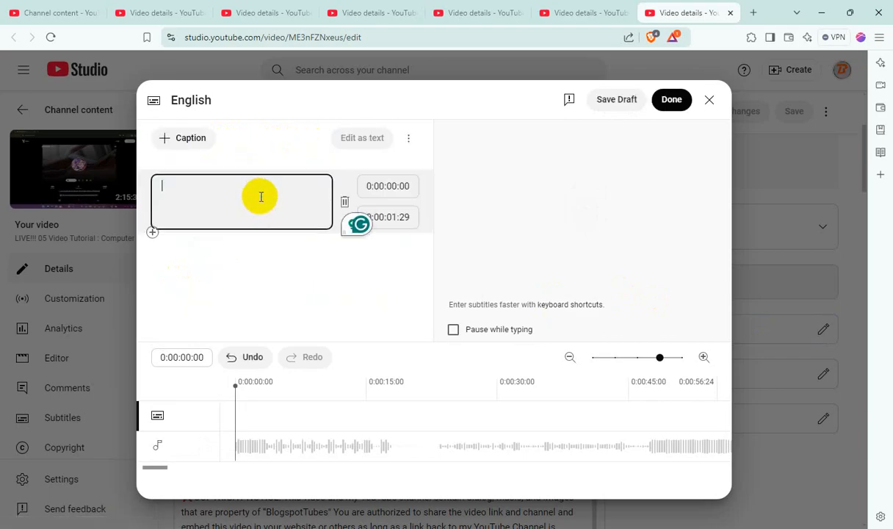
pyautogui.rightClick(274, 286)
pyautogui.click(280, 314)
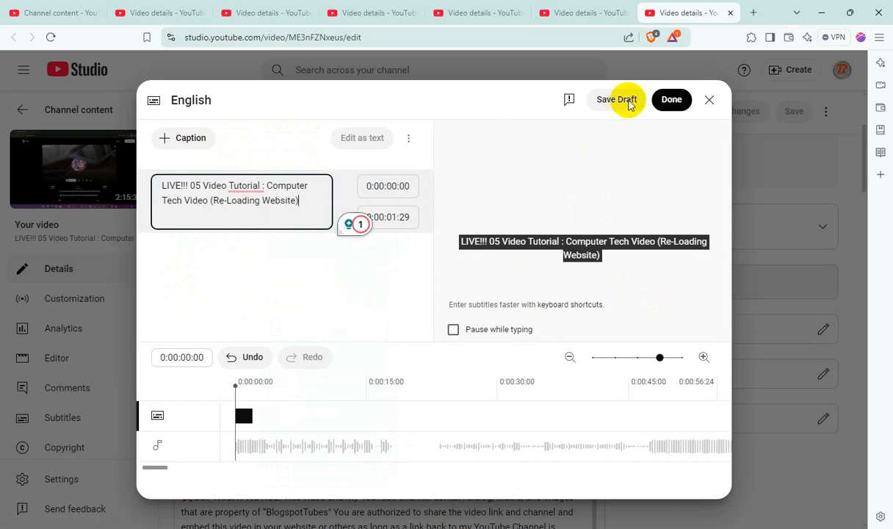
pyautogui.click(663, 102)
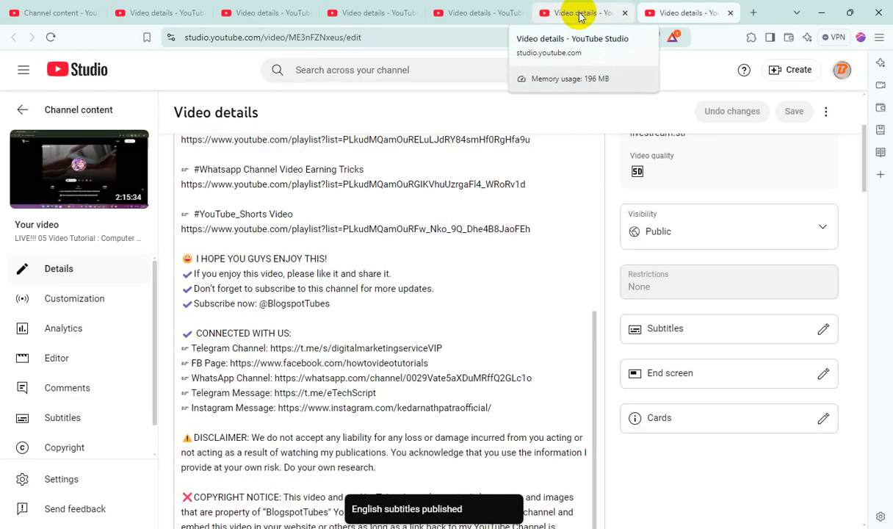
# Copy the full title of the "LIVE!!! 06 Video Tutorial : Embed YouTube Videos Share and Schedule Posts on Blogger" video.
pyautogui.click(579, 16)
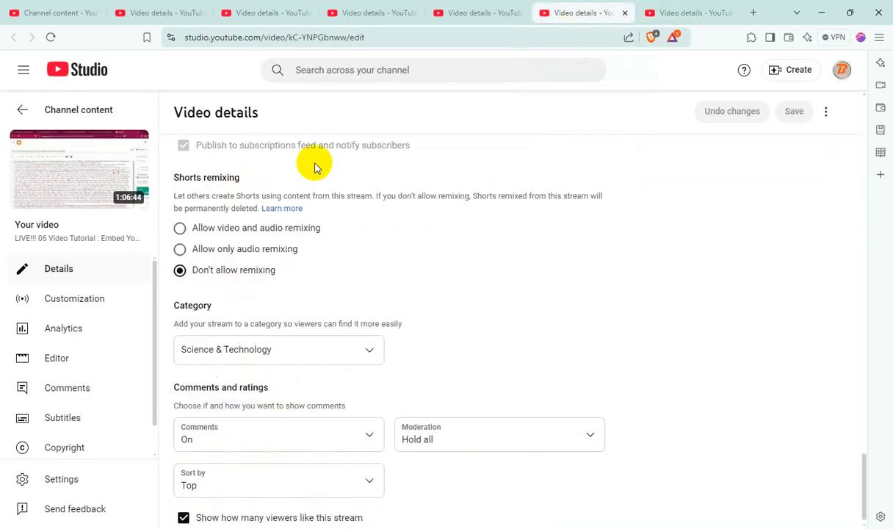
pyautogui.scroll(20, 392, 271)
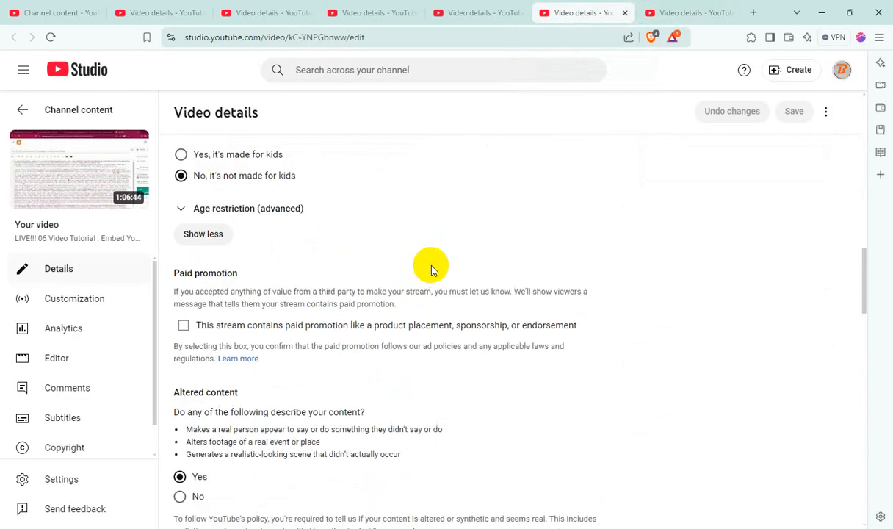
pyautogui.scroll(5, 432, 270)
pyautogui.tripleClick(392, 157)
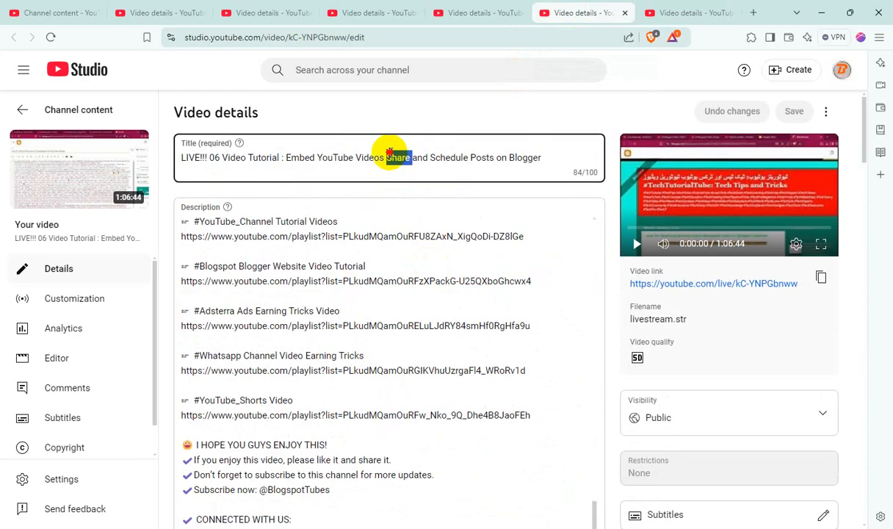
pyautogui.rightClick(390, 153)
pyautogui.click(422, 212)
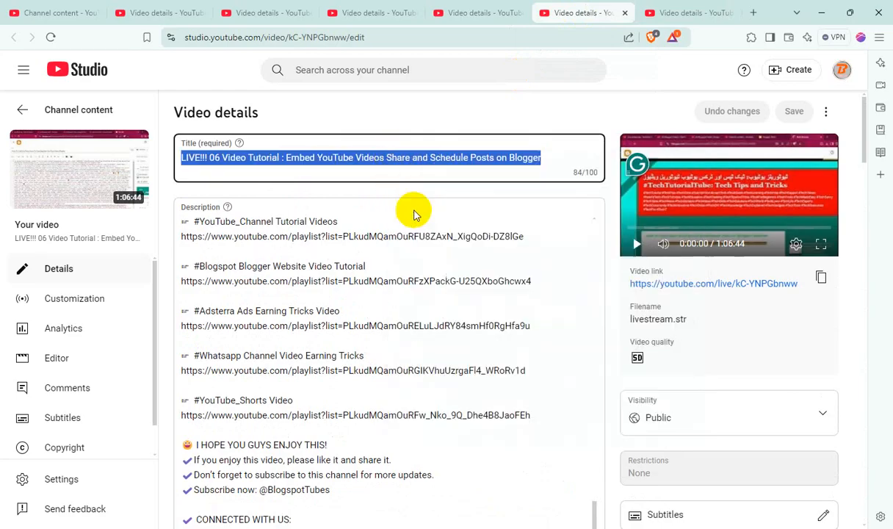
# Add manual English subtitles to video 06 with the caption "LIVE!!! 06 Video Tutorial : Embed YouTube Videos Share and Schedule Posts on Blogger" and publish them.
pyautogui.scroll(-3, 706, 351)
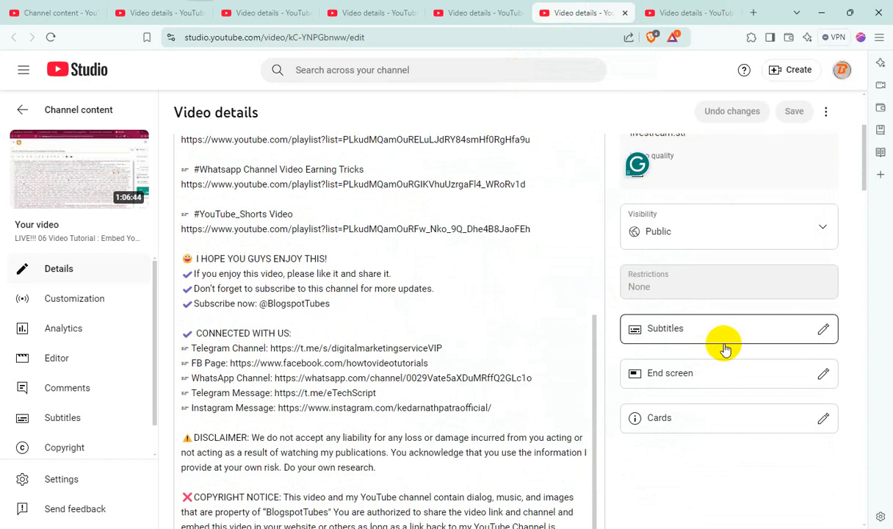
pyautogui.click(821, 328)
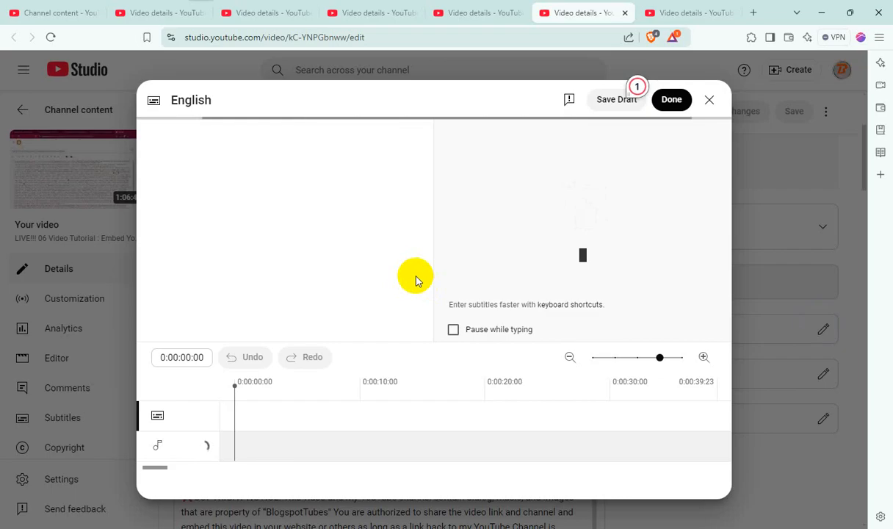
pyautogui.click(225, 240)
pyautogui.click(239, 200)
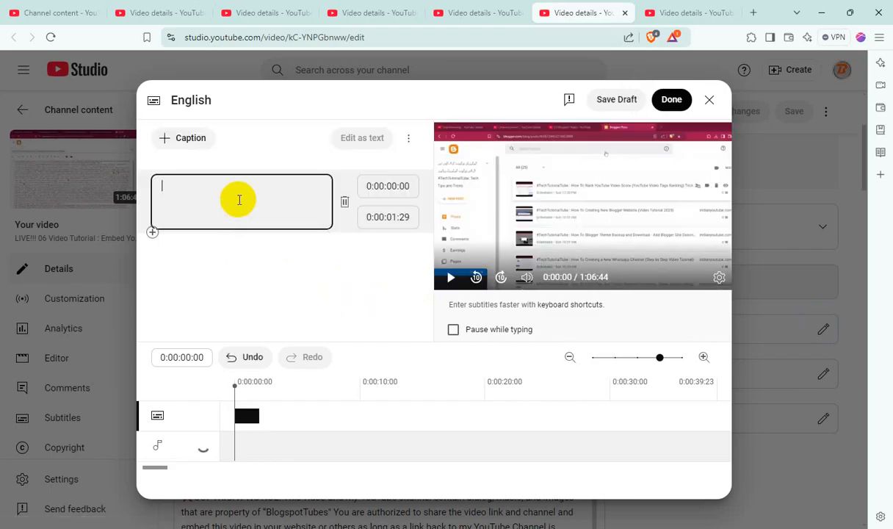
pyautogui.rightClick(239, 199)
pyautogui.click(258, 320)
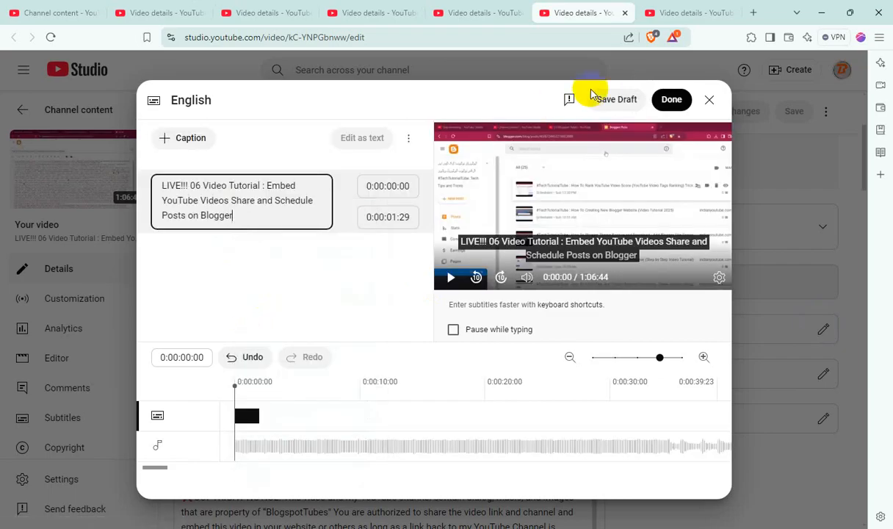
pyautogui.click(670, 102)
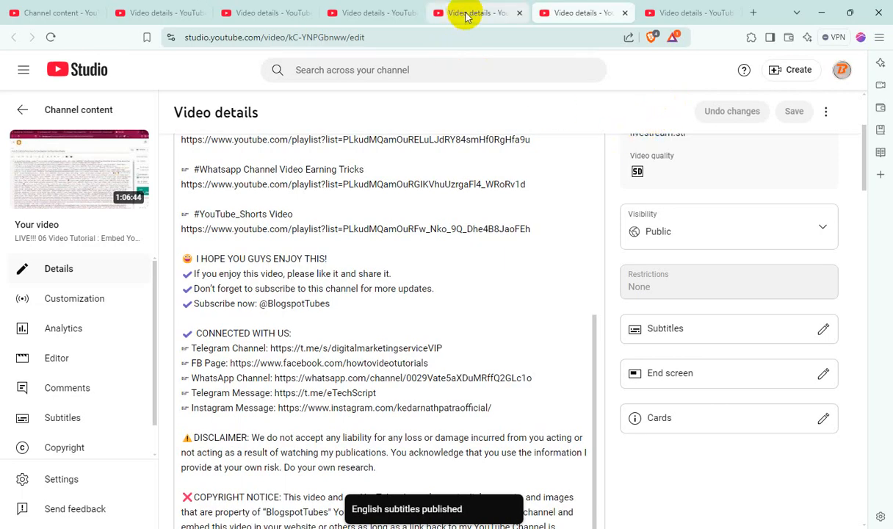
# Copy the full title of the "LIVE!!! 07 Video Tutorial : How To Add YouTube Video Description on YouTube - Step-by-Step Guide" video.
pyautogui.click(467, 15)
pyautogui.scroll(20, 503, 269)
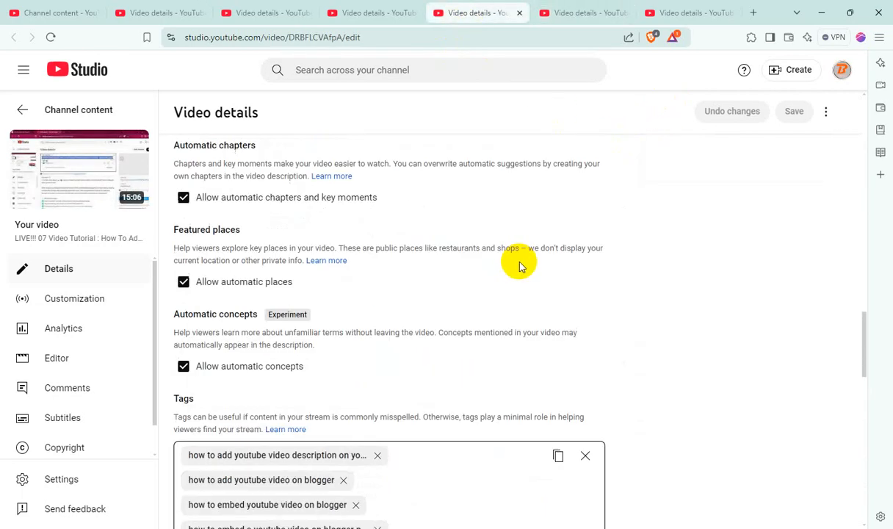
pyautogui.scroll(8, 518, 259)
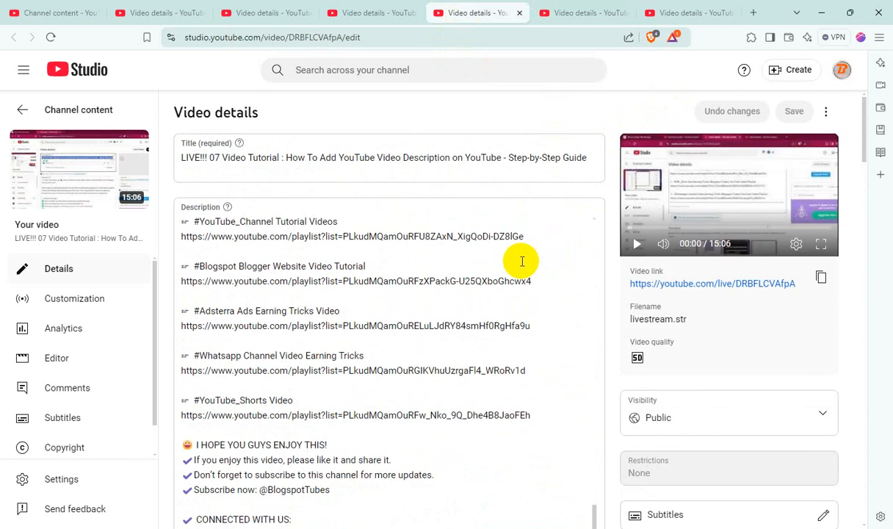
pyautogui.doubleClick(416, 157)
pyautogui.tripleClick(399, 156)
pyautogui.rightClick(418, 159)
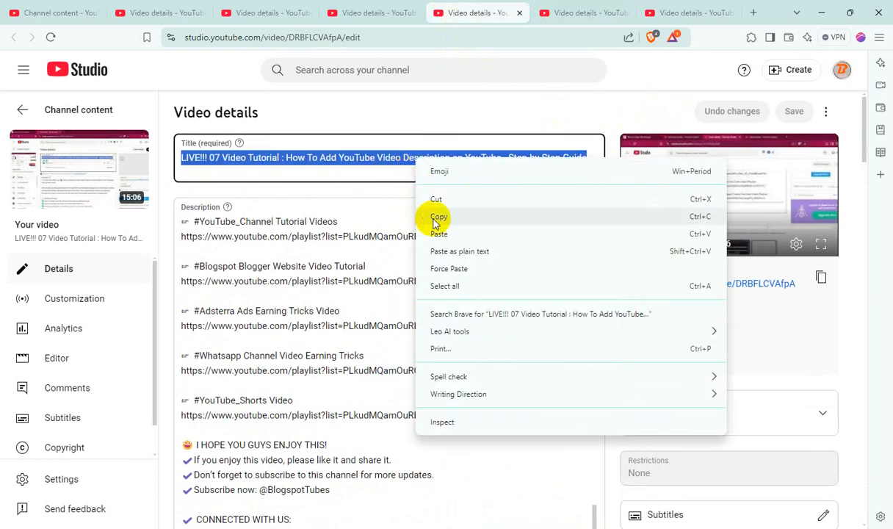
pyautogui.click(443, 212)
# Publish manual English subtitles for video 07 with the caption "LIVE!!! 07 Video Tutorial : How To Add YouTube Video Description on YouTube - Step-by-Step Guide".
pyautogui.scroll(-3, 704, 343)
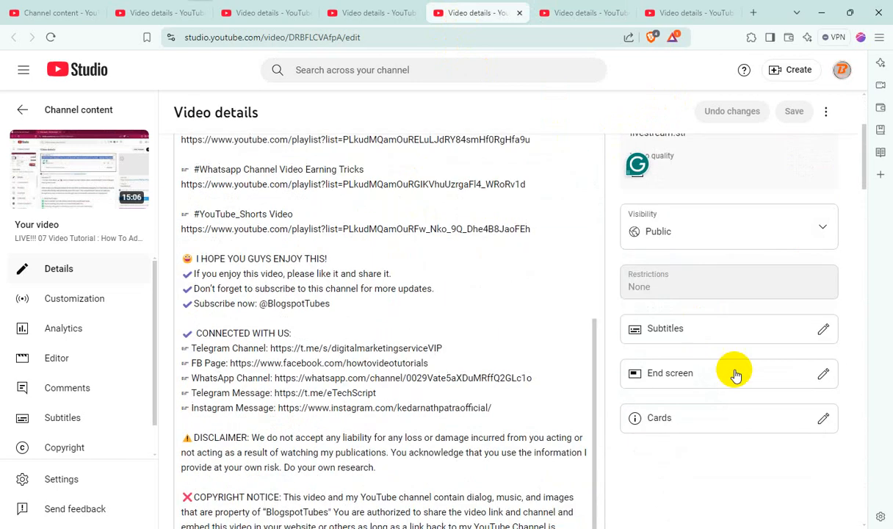
pyautogui.click(823, 330)
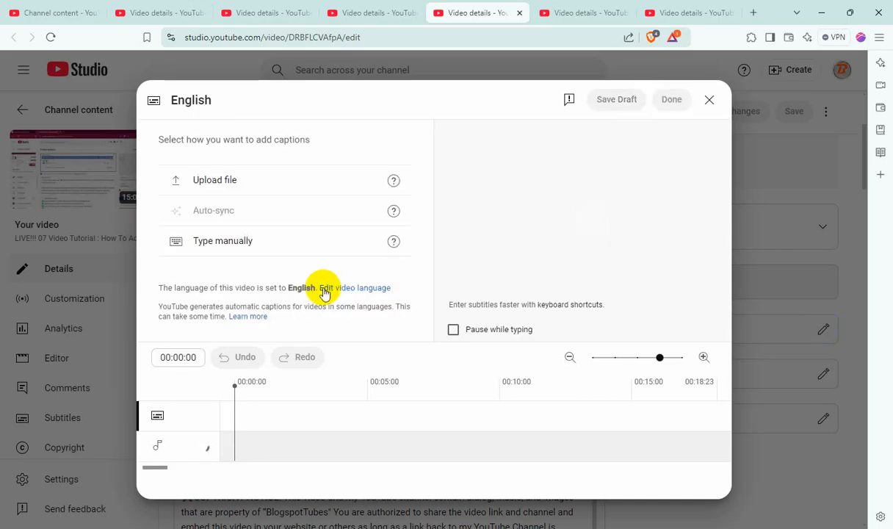
pyautogui.click(236, 247)
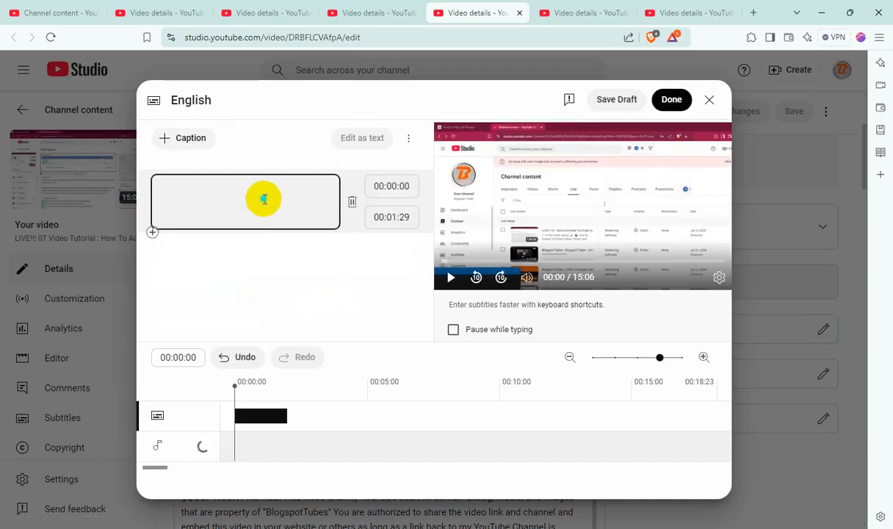
pyautogui.rightClick(262, 197)
pyautogui.click(293, 327)
pyautogui.hotkey('ctrl', 'v')
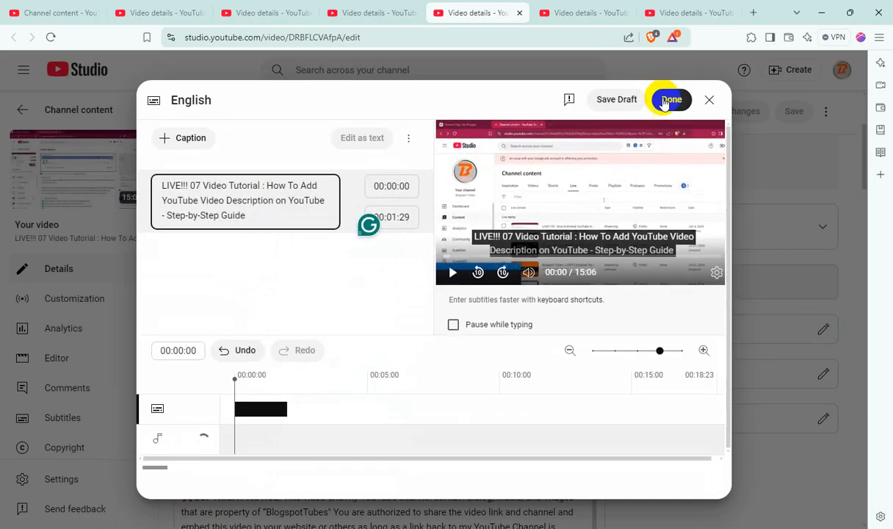
pyautogui.click(667, 101)
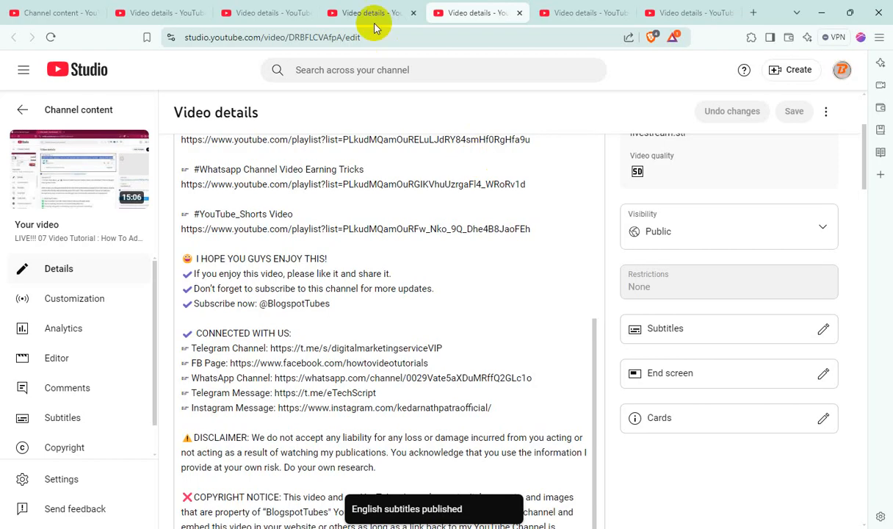
# Copy the full title of the "LIVE!!! 08 Video Tutorial : How To Add New Description-Sub-Titles-End-Screen-Cards on YouTube Videos" video.
pyautogui.click(368, 13)
pyautogui.scroll(20, 409, 240)
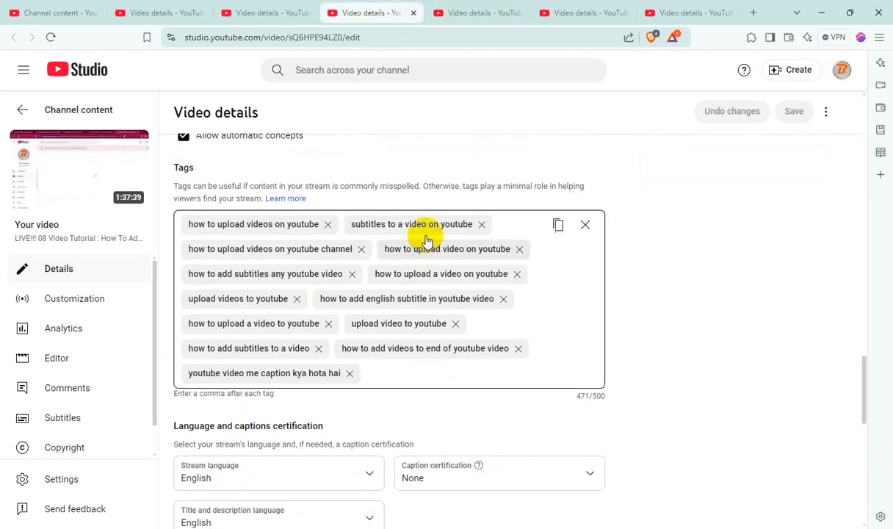
pyautogui.scroll(10, 430, 239)
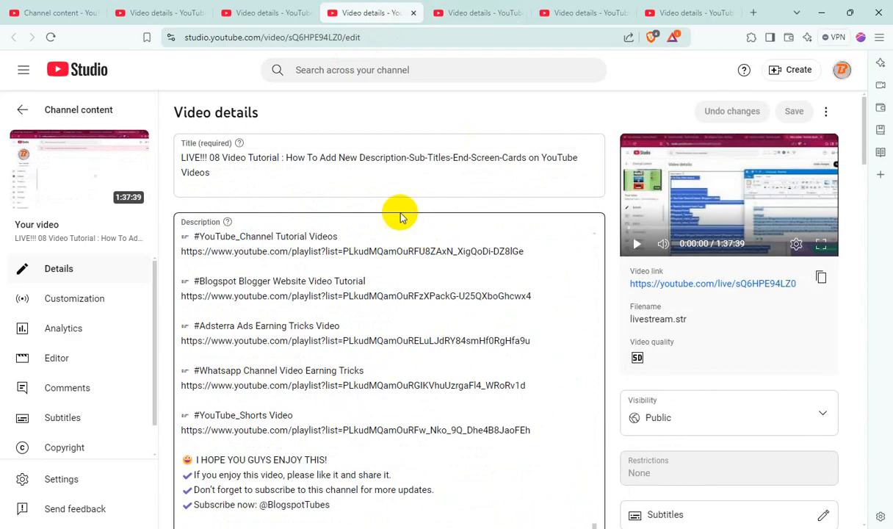
pyautogui.tripleClick(379, 157)
pyautogui.rightClick(380, 157)
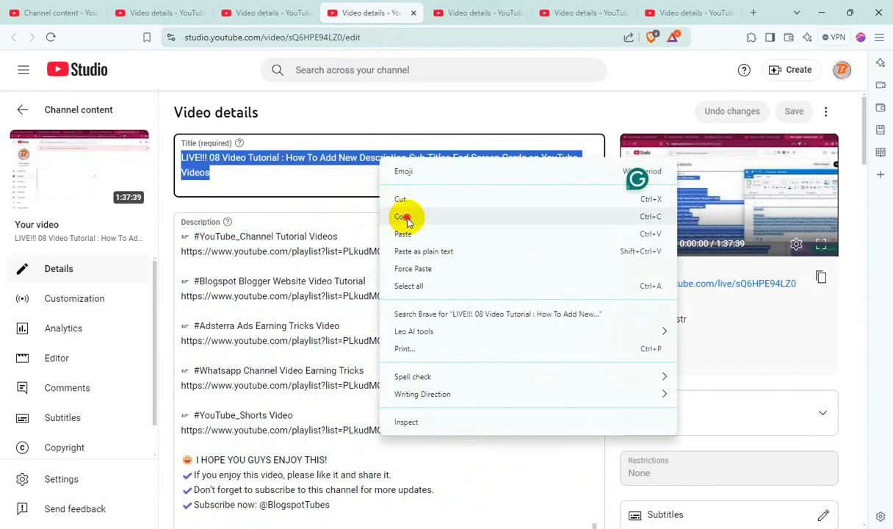
pyautogui.click(397, 215)
# Add manual English subtitles to video 08 with the caption "LIVE!!! 08 Video Tutorial : How To Add New Description-Sub-Titles-End-Screen-Cards on YouTube Videos" and publish them.
pyautogui.scroll(-2, 739, 347)
pyautogui.scroll(-2, 738, 347)
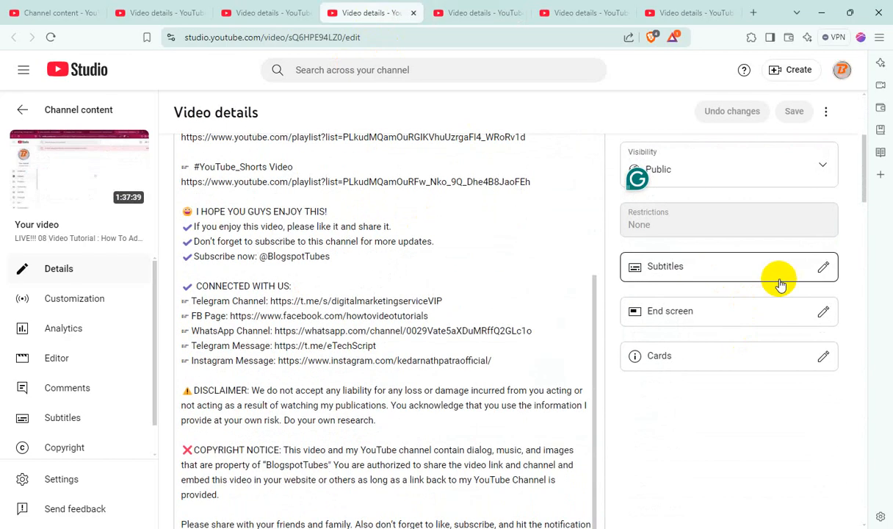
pyautogui.click(822, 271)
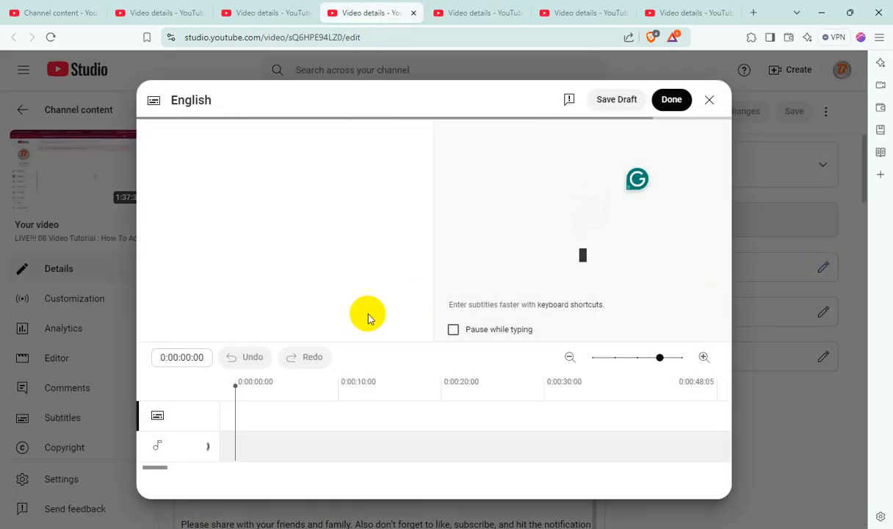
pyautogui.click(245, 240)
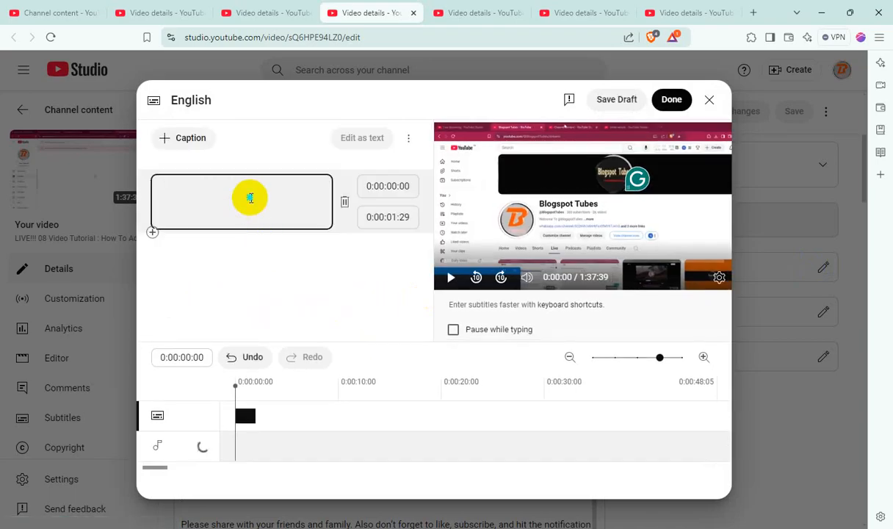
pyautogui.rightClick(249, 197)
pyautogui.click(279, 315)
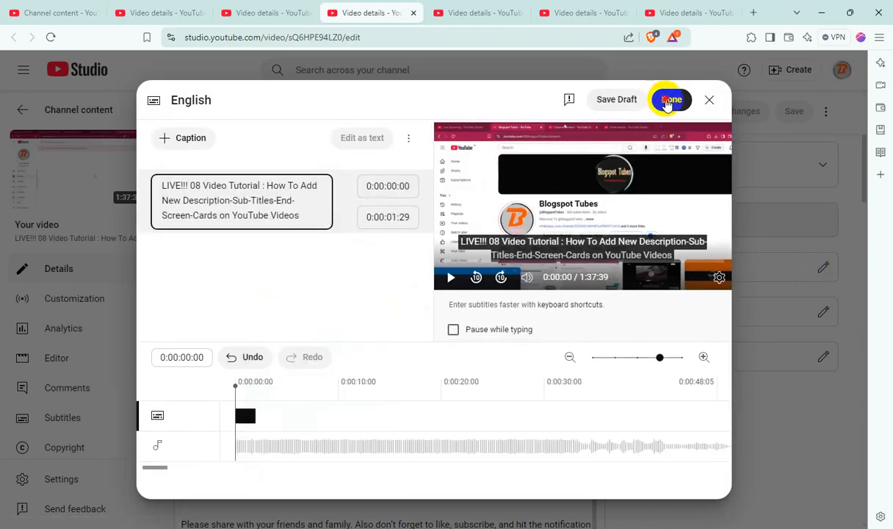
pyautogui.click(668, 101)
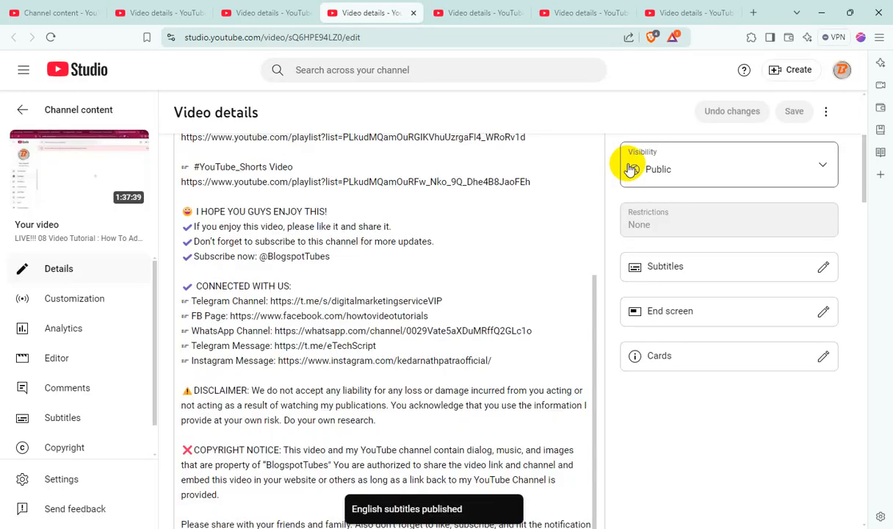
# Copy the full title of the "LIVE!!! 09 Video Tutorial : How To Add New Description-Sub-Titles-End-Screen-Cards on YouTube Videos" video.
pyautogui.click(271, 20)
pyautogui.scroll(10, 355, 215)
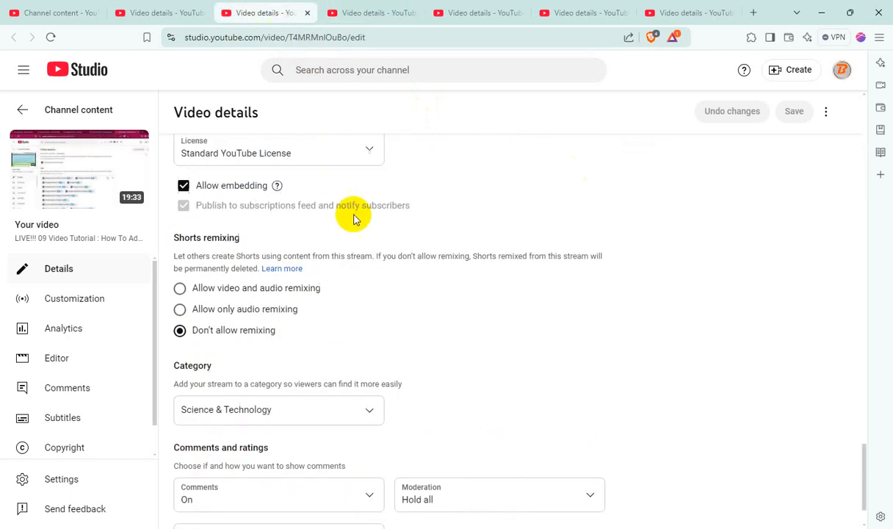
pyautogui.scroll(15, 377, 204)
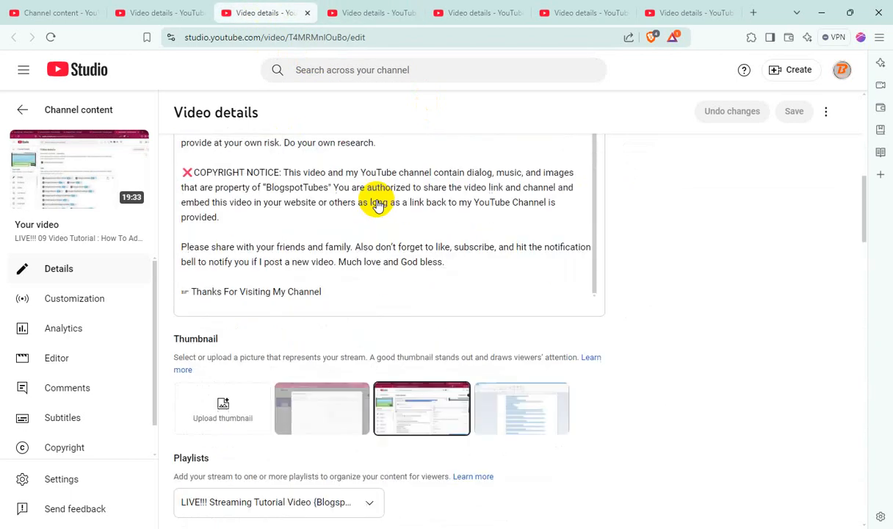
pyautogui.click(378, 158)
pyautogui.doubleClick(381, 158)
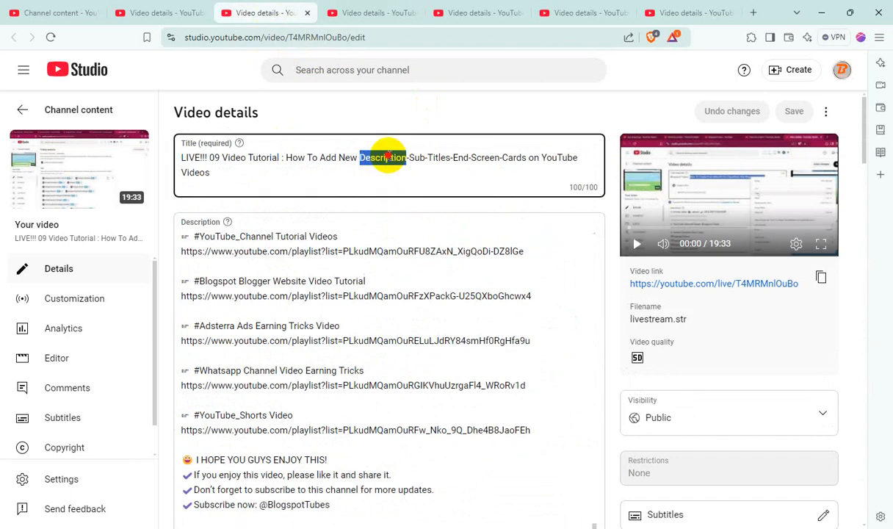
pyautogui.tripleClick(382, 159)
pyautogui.rightClick(387, 160)
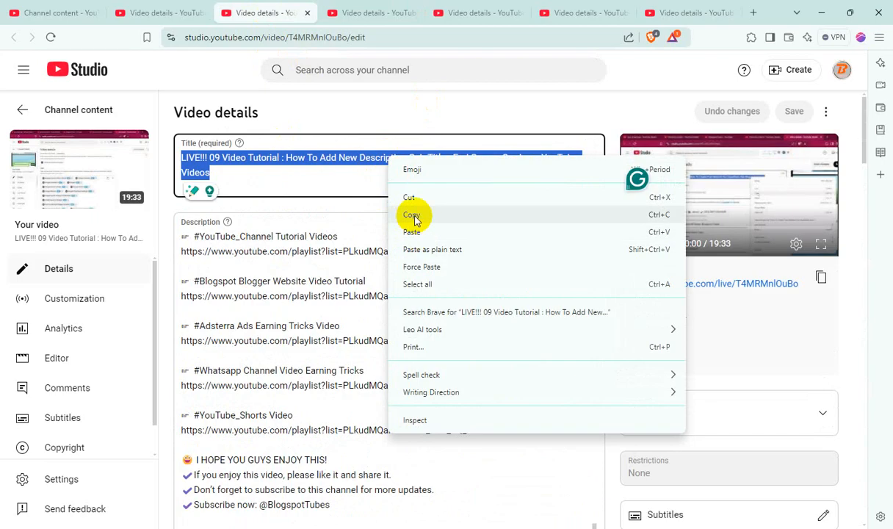
pyautogui.click(412, 216)
# Add manual English subtitles captioned "LIVE!!! 09 Video Tutorial : How To Add New Description-Sub-Titles-End-Screen-Cards on YouTube Videos" to video 09, publish and recheck them.
pyautogui.scroll(-3, 661, 272)
pyautogui.click(823, 330)
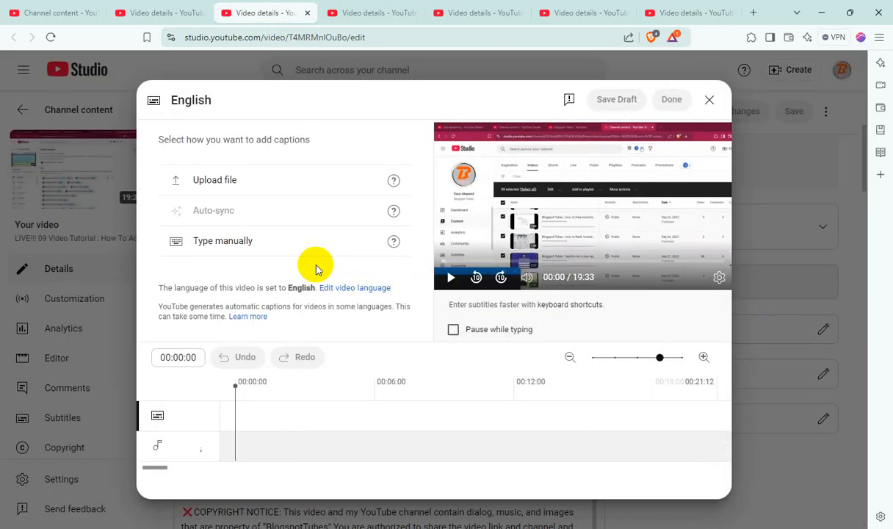
pyautogui.click(247, 247)
pyautogui.rightClick(255, 196)
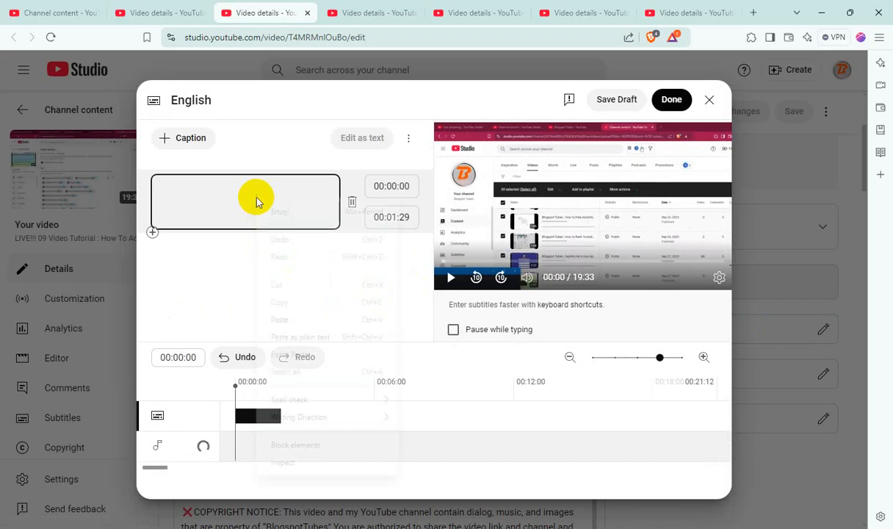
pyautogui.click(281, 321)
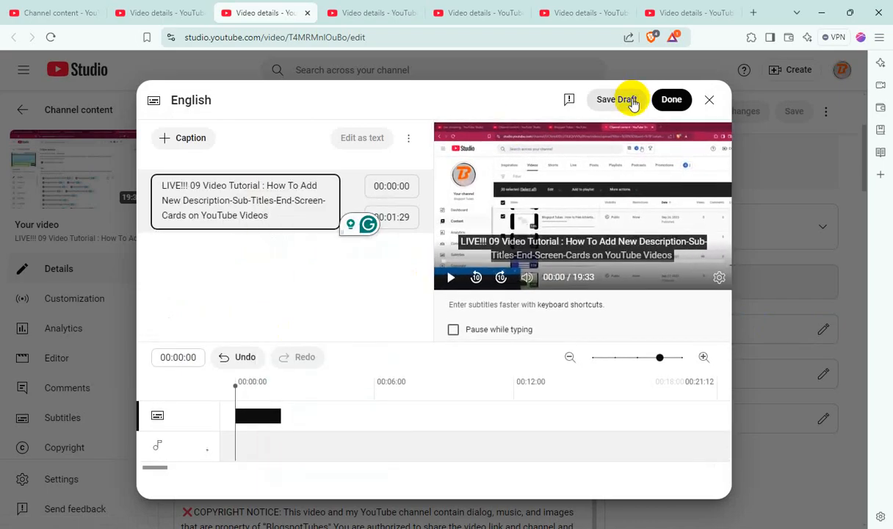
pyautogui.click(665, 102)
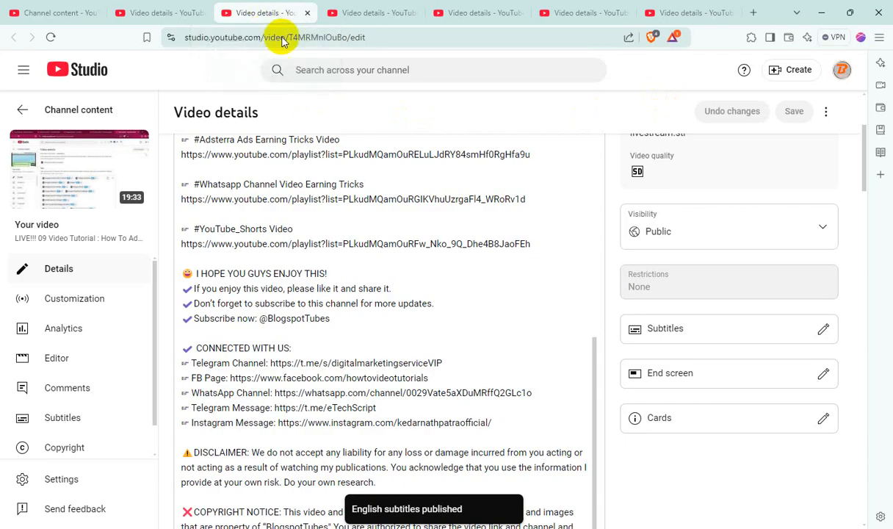
pyautogui.click(822, 329)
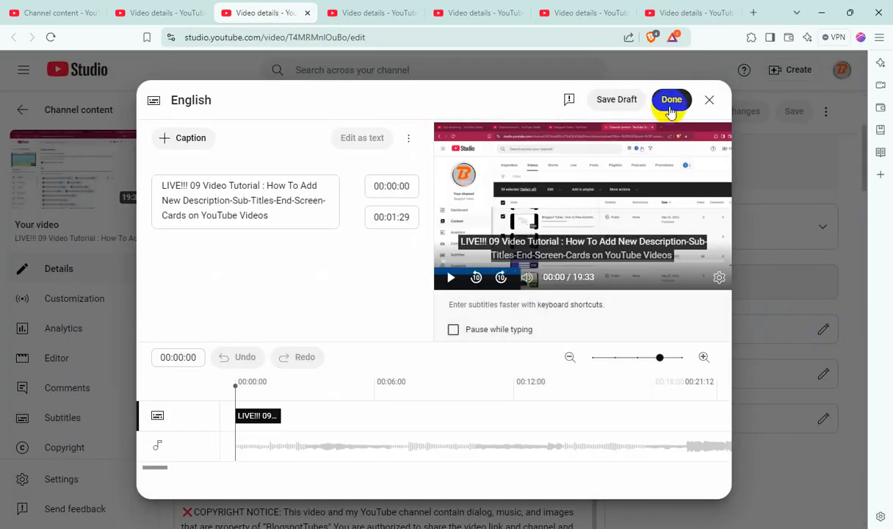
pyautogui.click(670, 102)
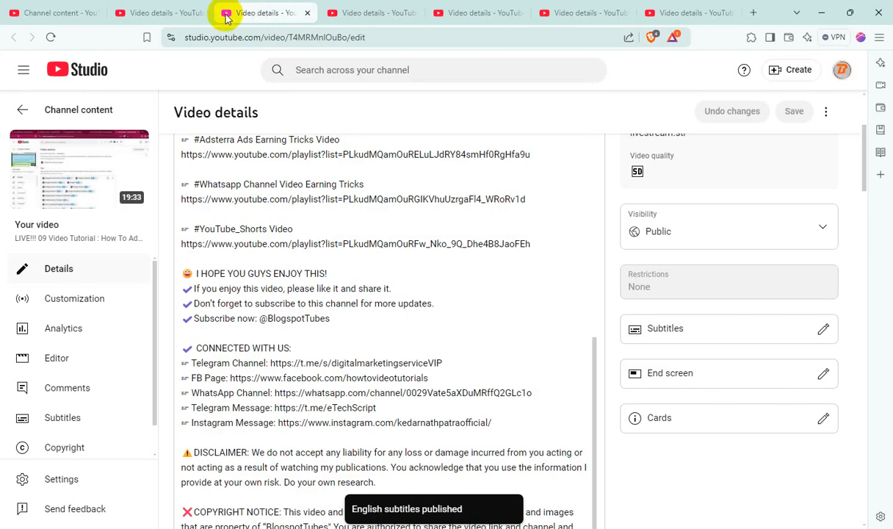
# Copy the full title of the "LIVE!!! 10 Video Tutorial : Embed YouTube Videos Share and Schedule Posts on Blogger {Blog Posting}" video.
pyautogui.click(162, 13)
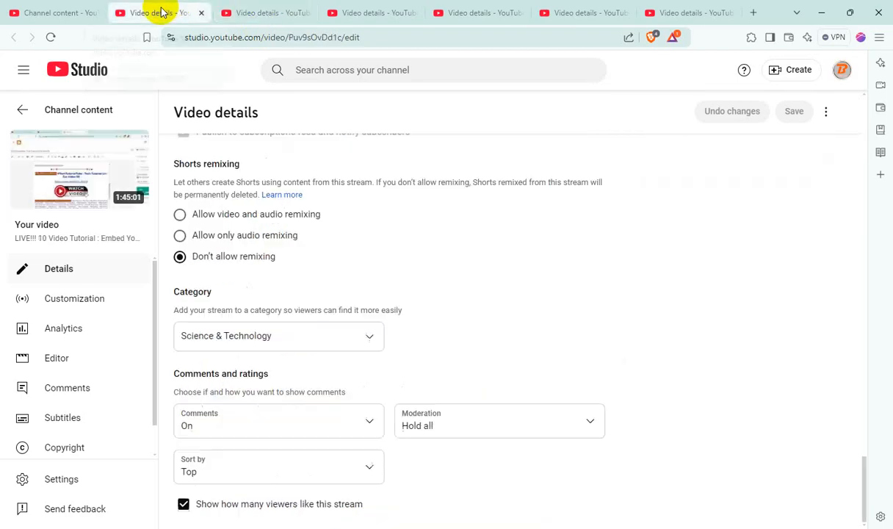
pyautogui.scroll(20, 424, 229)
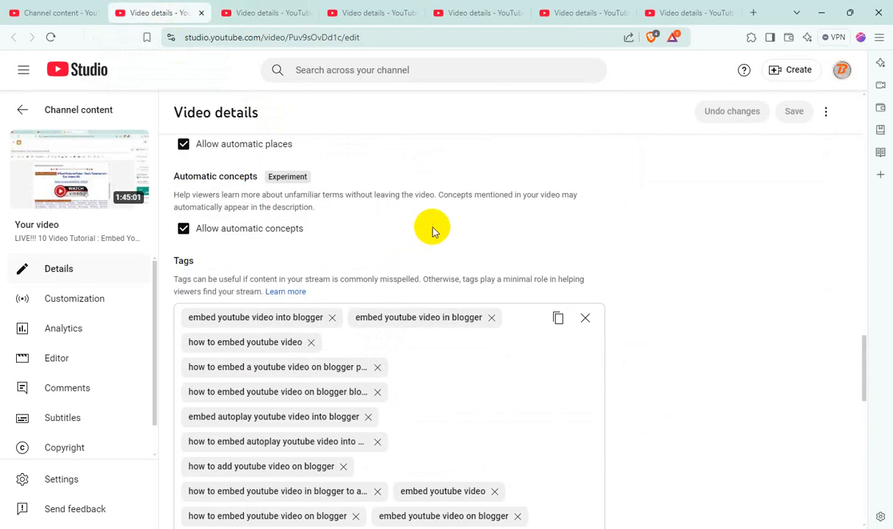
pyautogui.scroll(20, 434, 230)
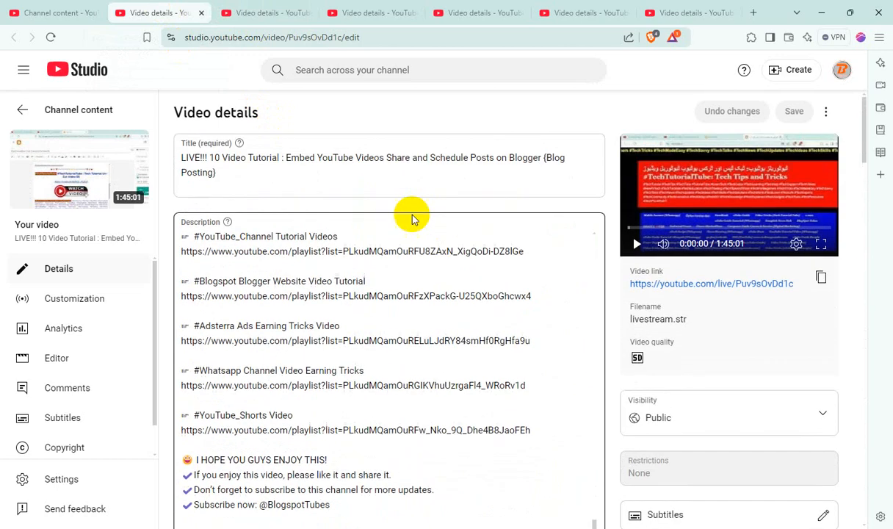
pyautogui.click(381, 158)
pyautogui.hotkey('ctrl', 'a')
pyautogui.rightClick(382, 159)
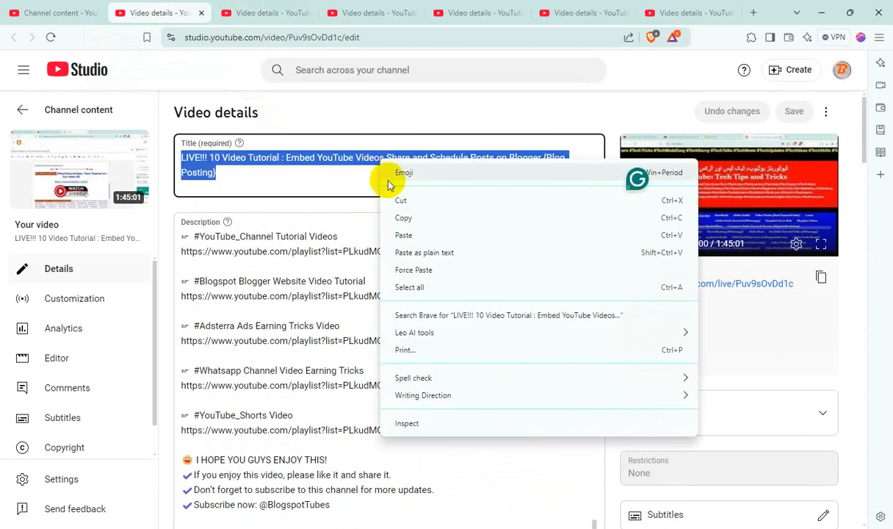
pyautogui.click(404, 219)
# Add English subtitles to video 10 captioned "LIVE!!! 10 Video Tutorial : Embed YouTube Videos Share and Schedule Posts on Blogger {Blog Posting}" and publish them.
pyautogui.scroll(-3, 804, 367)
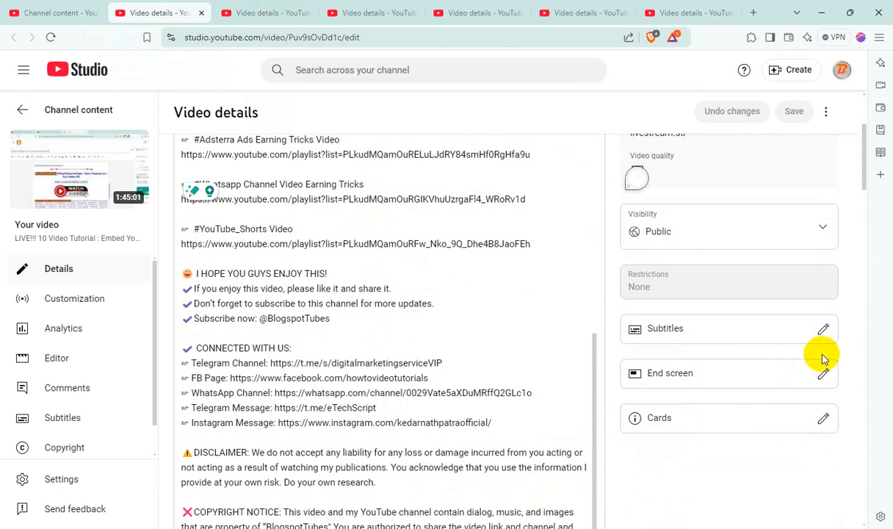
pyautogui.click(823, 330)
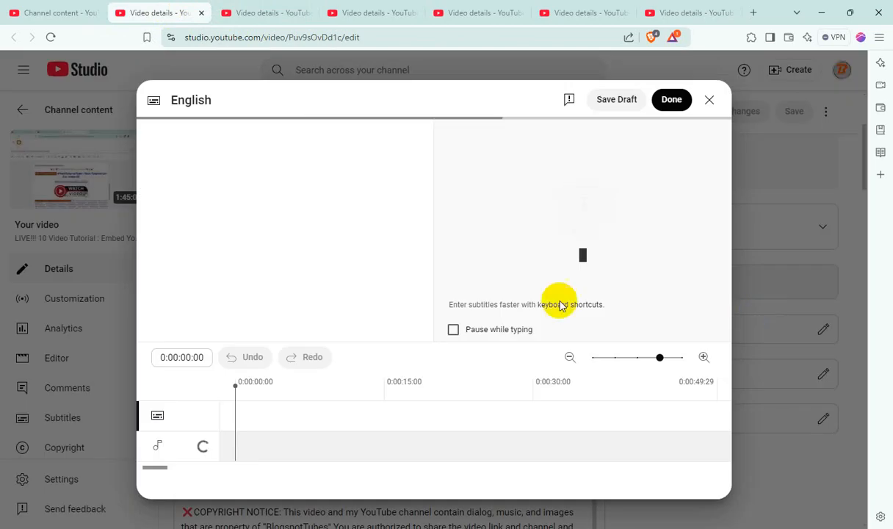
pyautogui.click(285, 241)
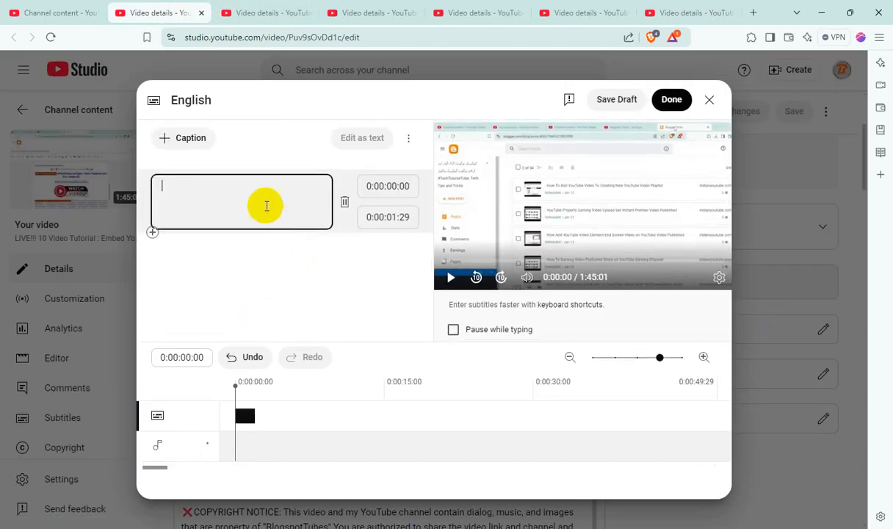
pyautogui.rightClick(268, 206)
pyautogui.click(291, 320)
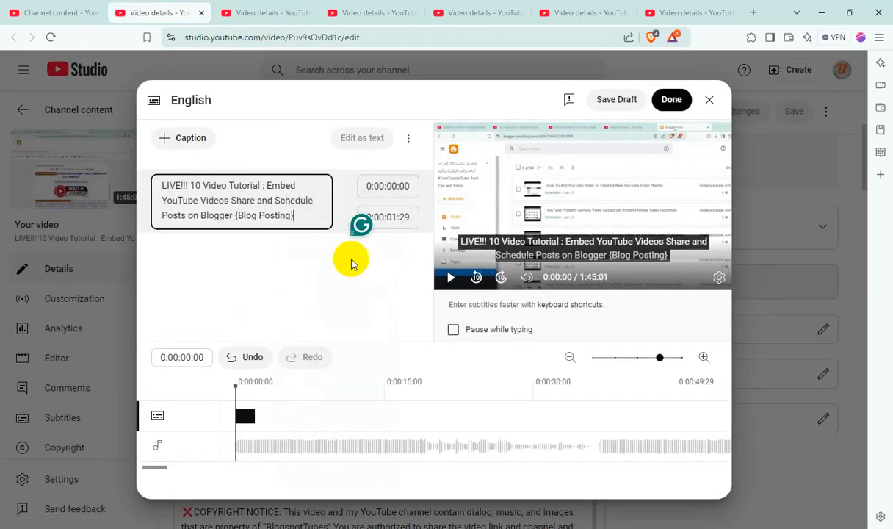
pyautogui.click(669, 101)
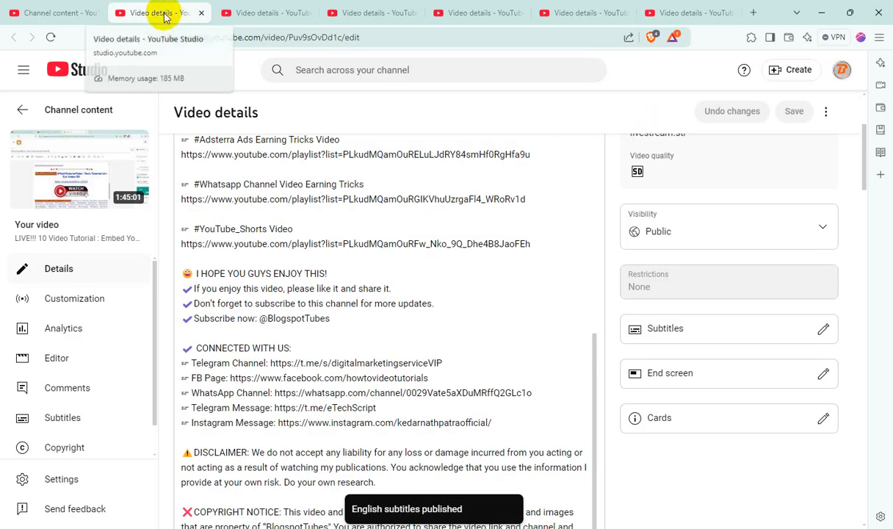
# Return to the channel's live content list and review the selected tutorial videos 01 to 04.
pyautogui.click(28, 9)
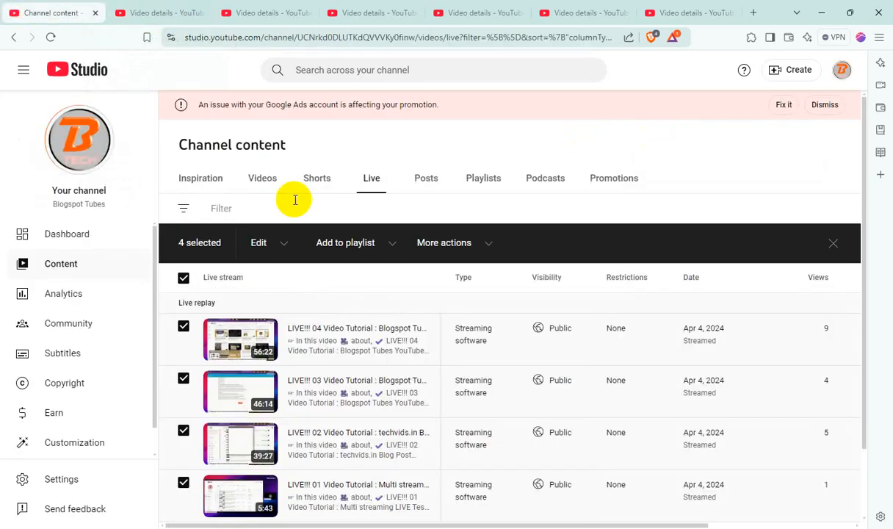
pyautogui.scroll(-2, 338, 216)
pyautogui.scroll(2, 390, 236)
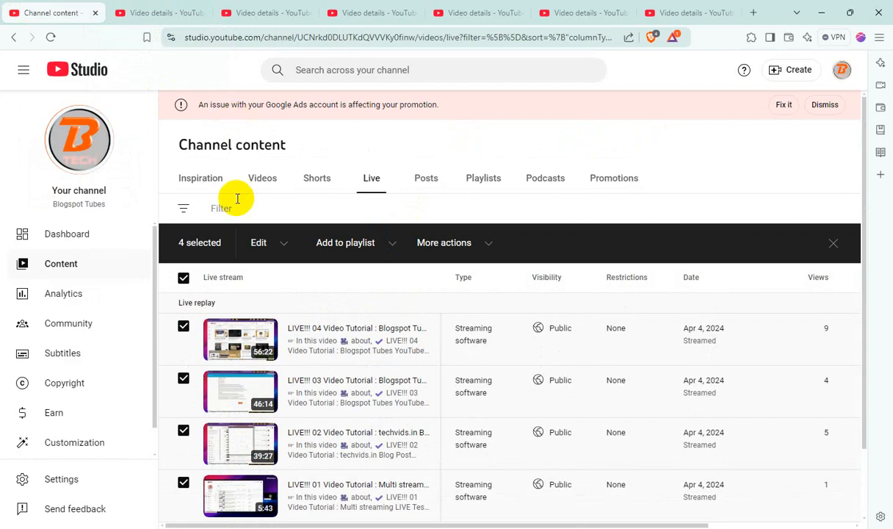
pyautogui.scroll(-2, 425, 279)
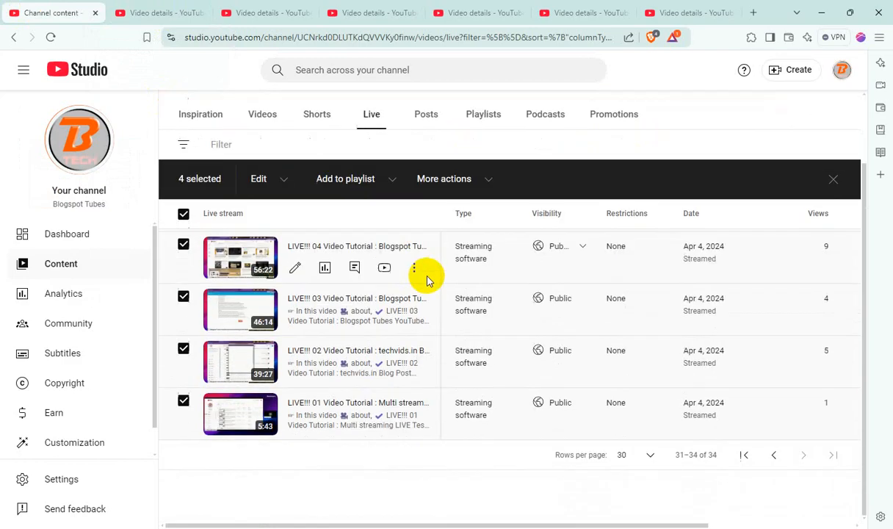
pyautogui.scroll(2, 473, 311)
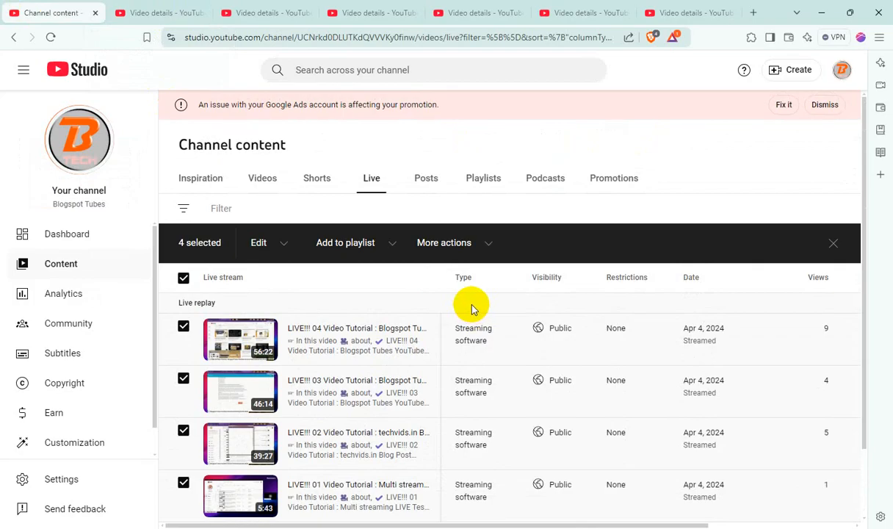
pyautogui.scroll(-2, 470, 307)
pyautogui.scroll(2, 468, 305)
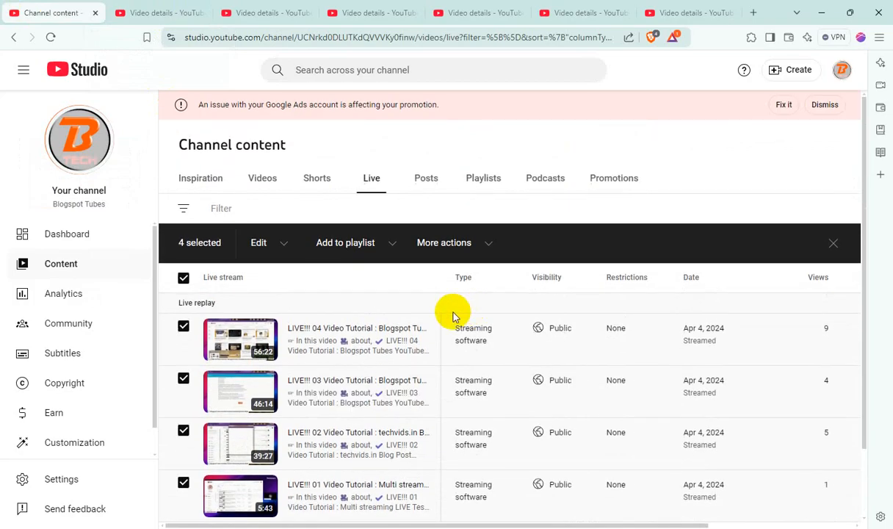
pyautogui.scroll(-2, 548, 338)
pyautogui.scroll(2, 534, 338)
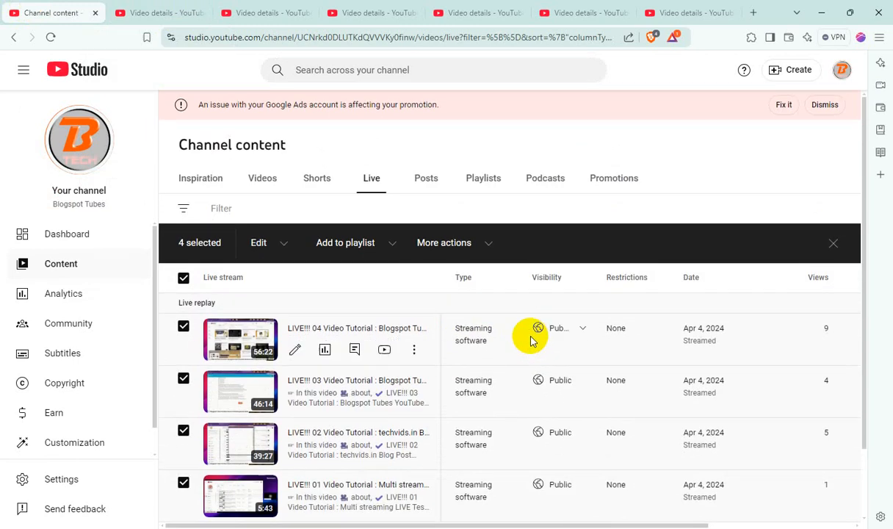